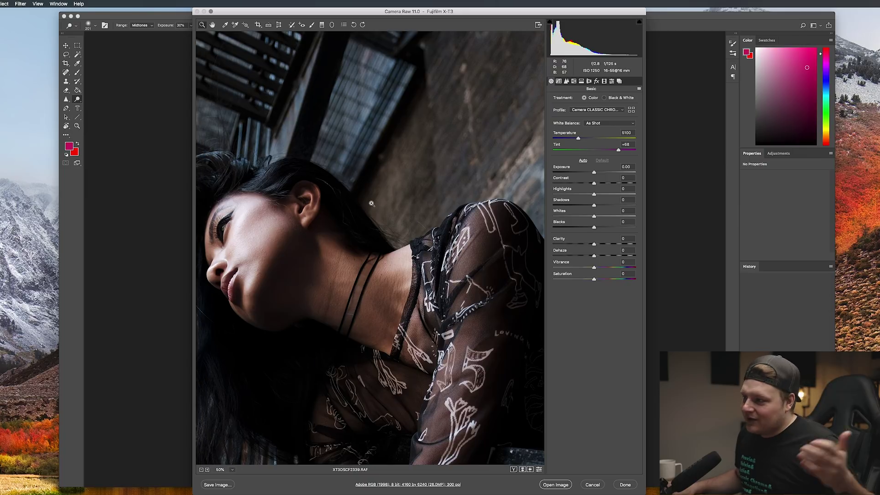
# - Examine the wall texture and hair edges behind the subject in XT3DSCF2339.RAF at 300% magnification
pyautogui.click(373, 200)
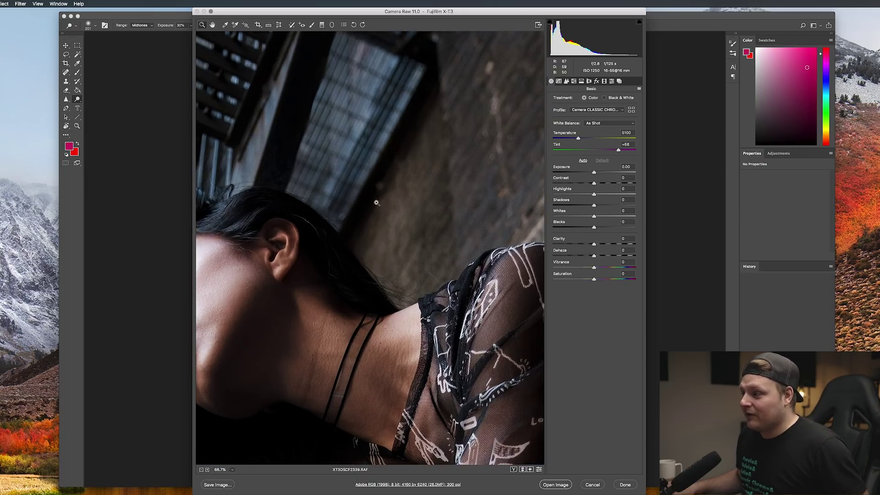
pyautogui.click(383, 226)
pyautogui.click(377, 243)
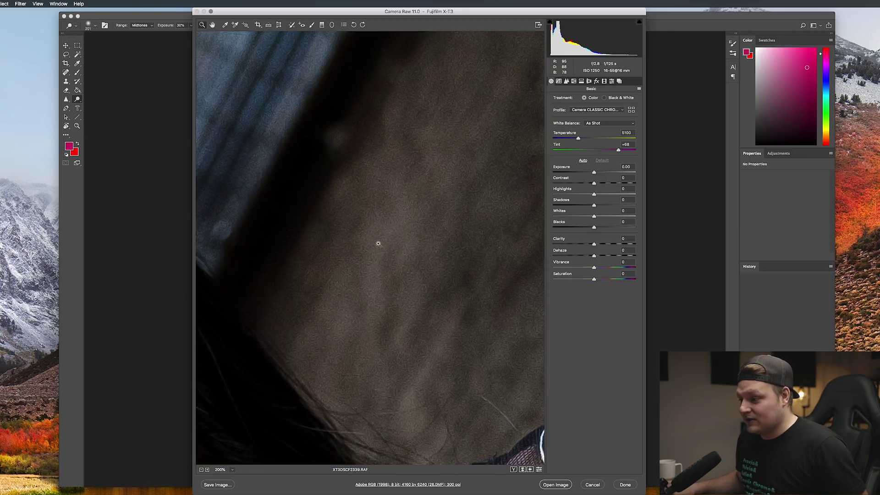
pyautogui.click(378, 244)
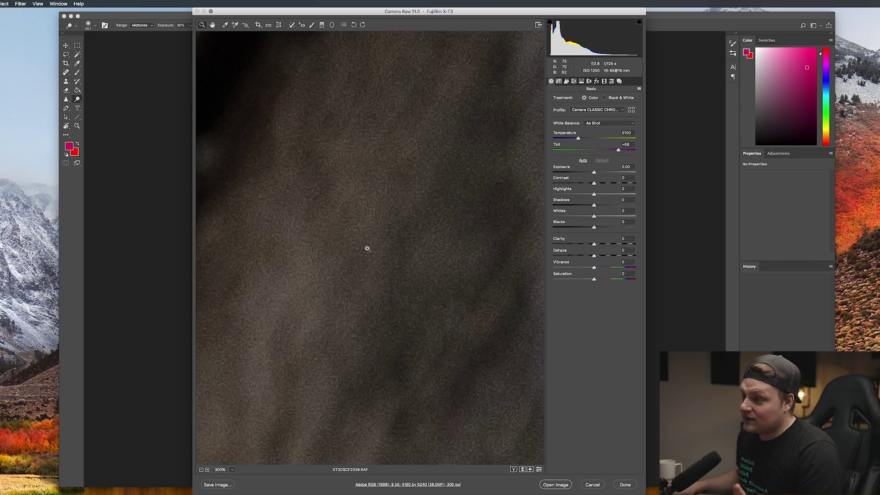
pyautogui.hscroll(-5, 332, 162)
pyautogui.scroll(-3, 333, 161)
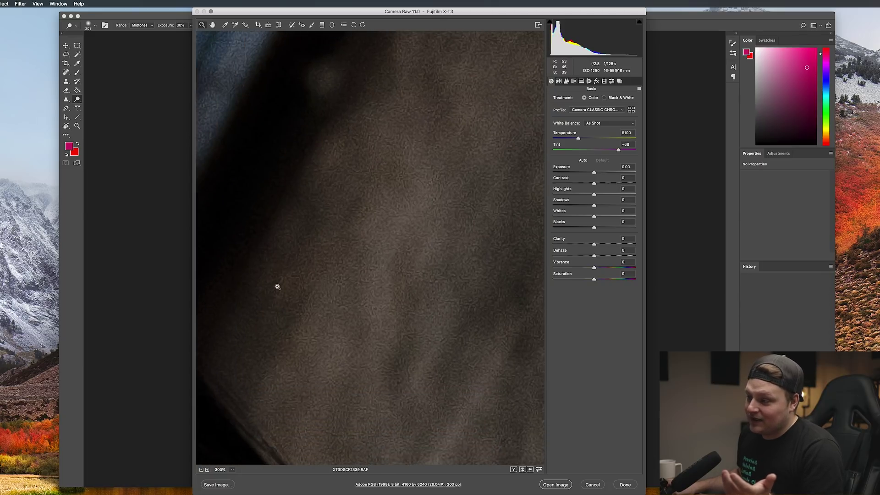
pyautogui.scroll(-5, 277, 286)
pyautogui.hscroll(-2, 278, 286)
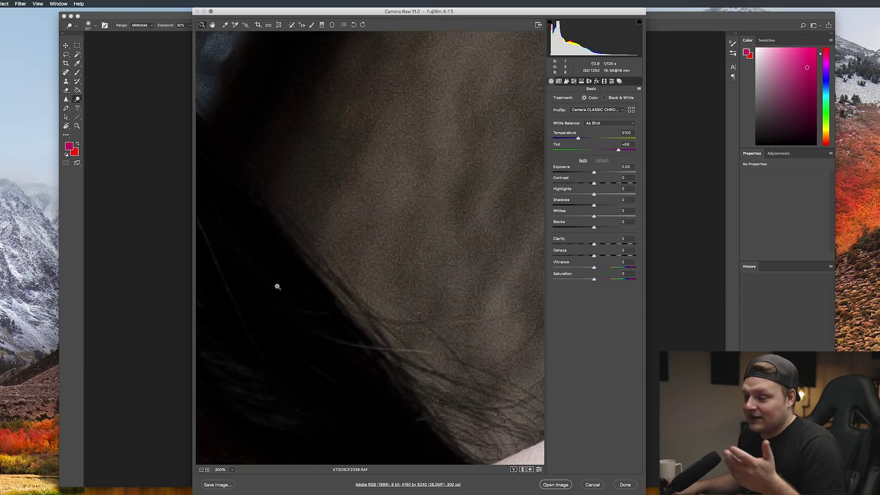
pyautogui.scroll(-5, 277, 287)
pyautogui.hscroll(3, 277, 286)
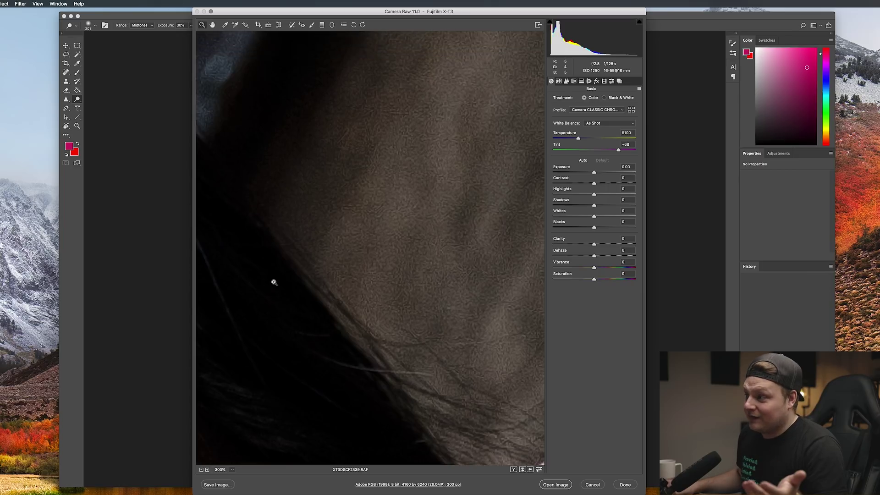
pyautogui.scroll(3, 275, 277)
pyautogui.hscroll(-2, 275, 277)
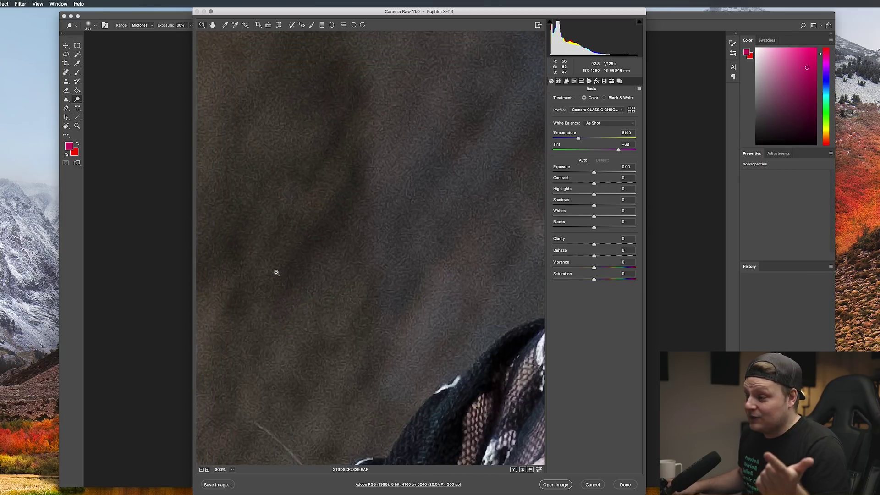
pyautogui.hscroll(-3, 276, 271)
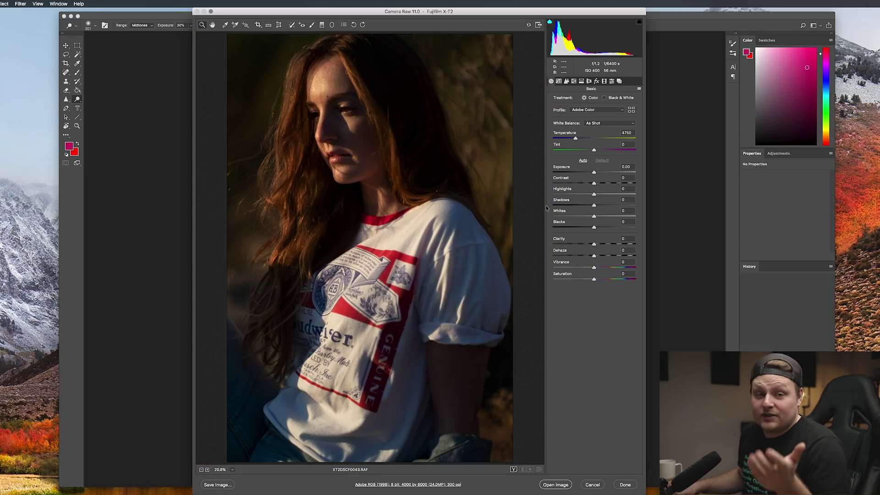
# - Apply the Camera Matching CLASSIC CHROME profile to XT2DSCF0043.RAF and examine the hair and shirt print at 300%
pyautogui.click(632, 111)
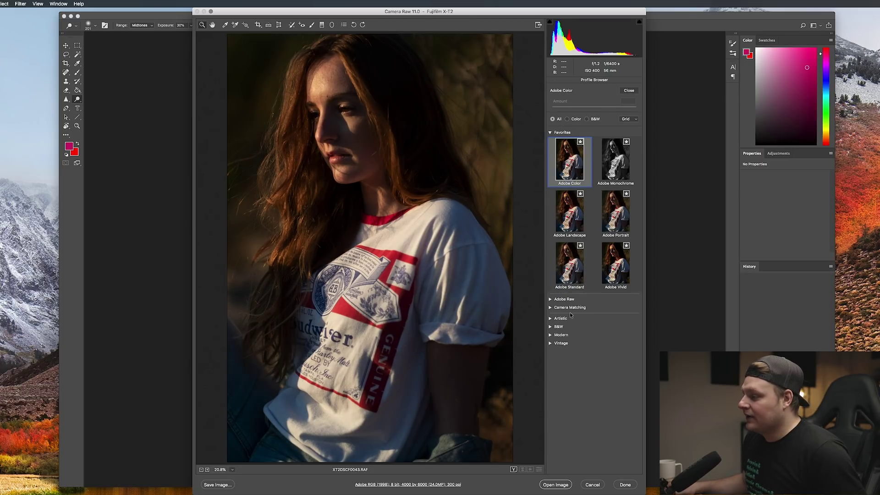
pyautogui.click(550, 308)
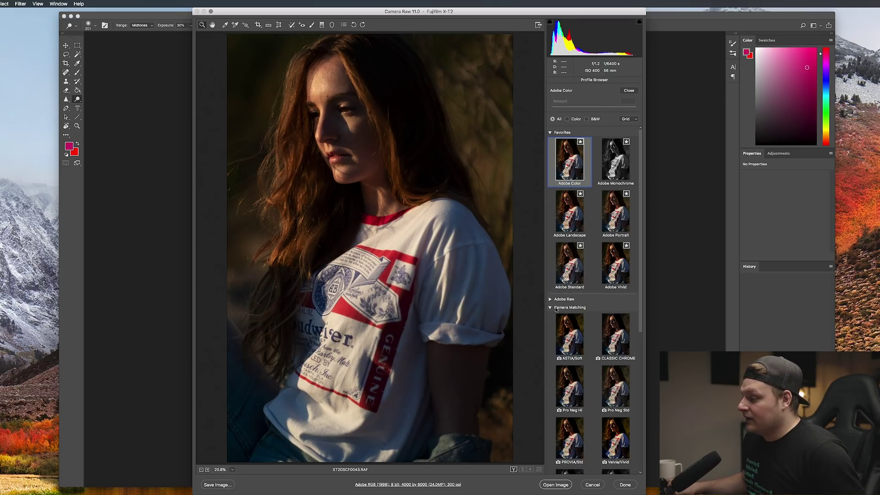
pyautogui.click(606, 325)
pyautogui.click(633, 90)
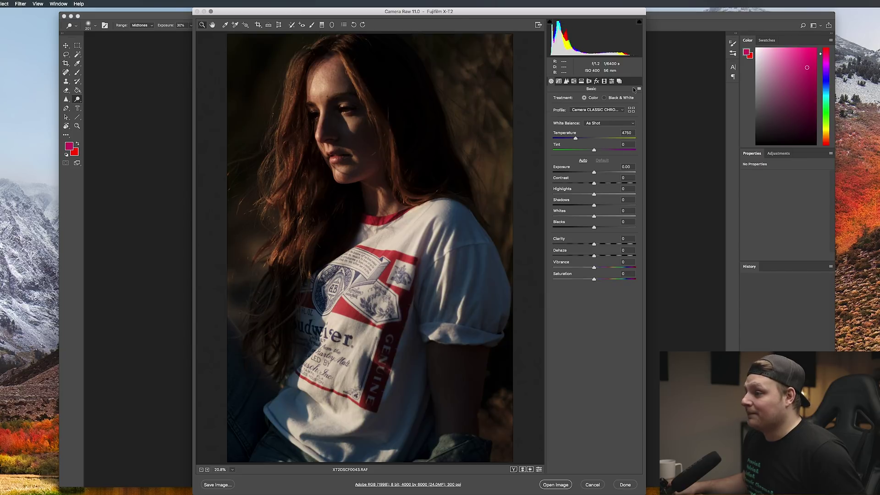
pyautogui.click(330, 320)
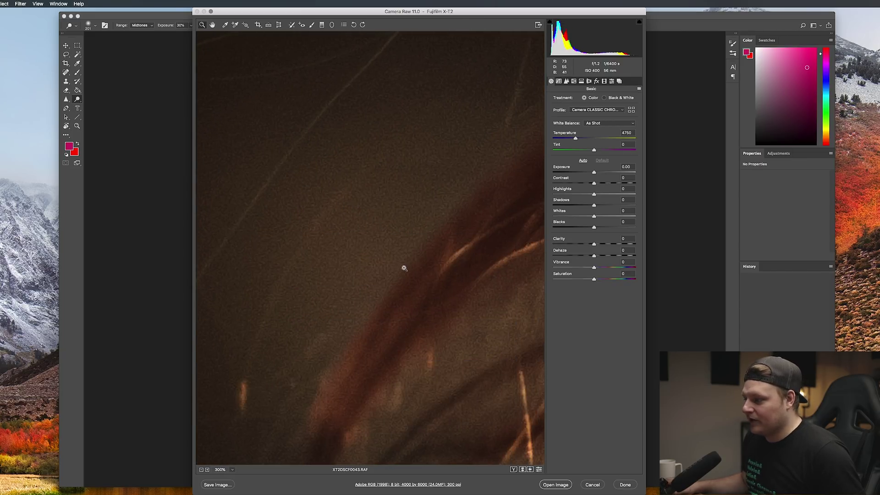
pyautogui.hscroll(10, 403, 268)
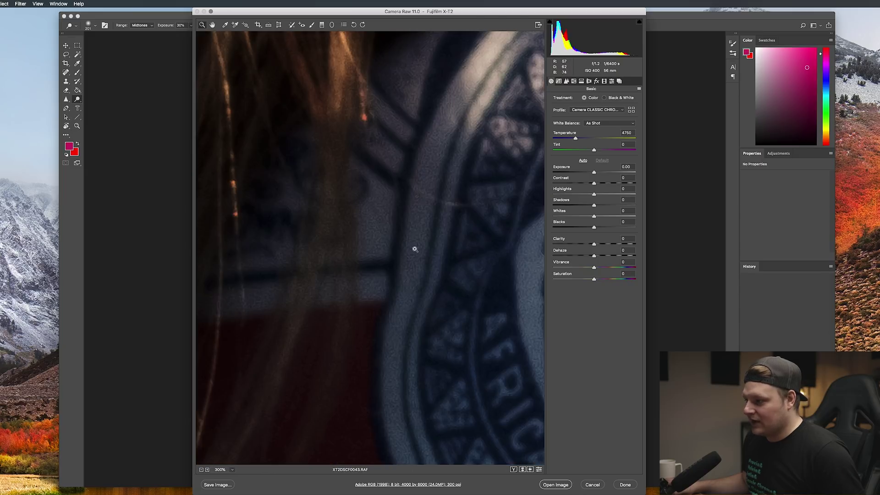
pyautogui.hscroll(10, 414, 249)
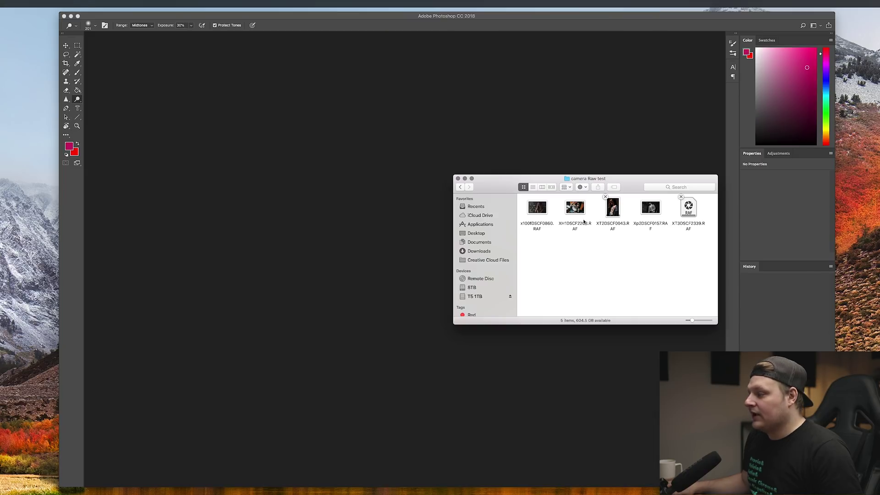
# - Open Xp2DSCF0157.RAF from the camera Raw test folder and examine the dark stair railings and background in close-up
pyautogui.click(655, 208)
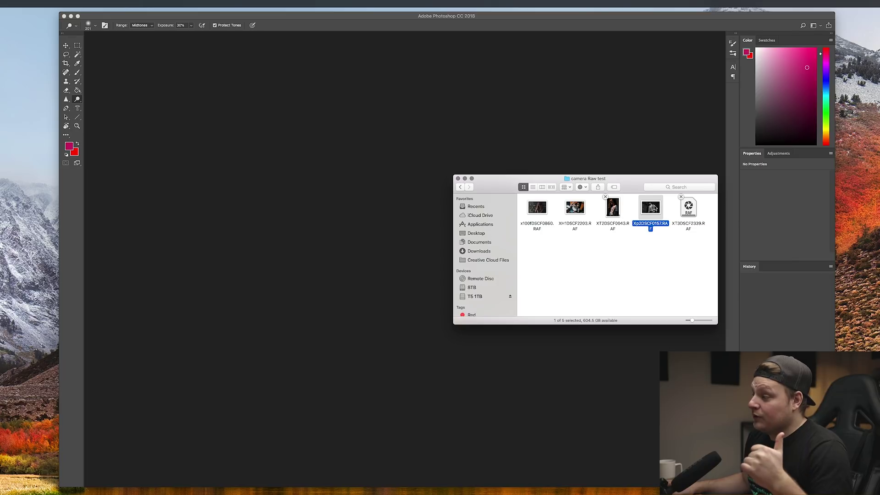
pyautogui.doubleClick(654, 208)
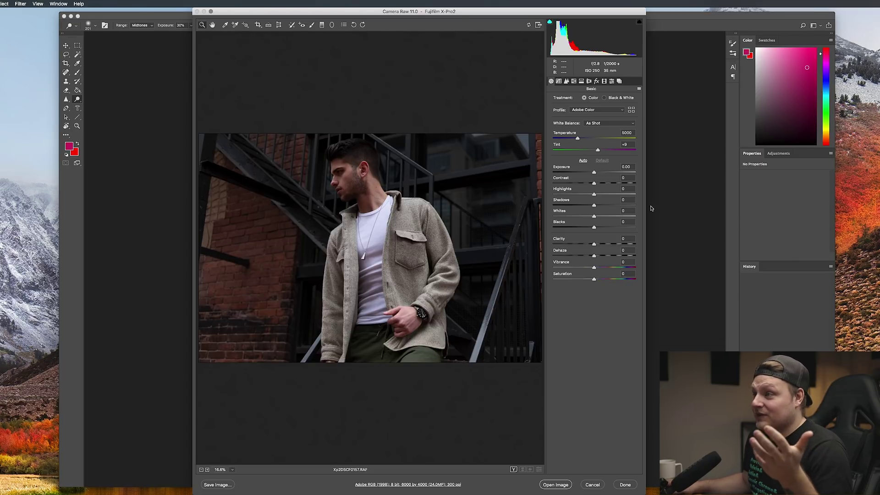
pyautogui.click(364, 187)
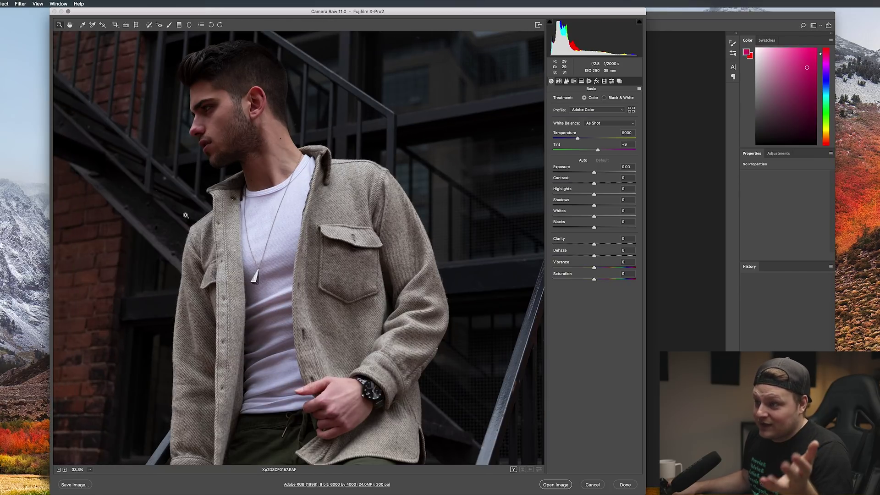
pyautogui.moveTo(185, 216); pyautogui.dragTo(410, 275)
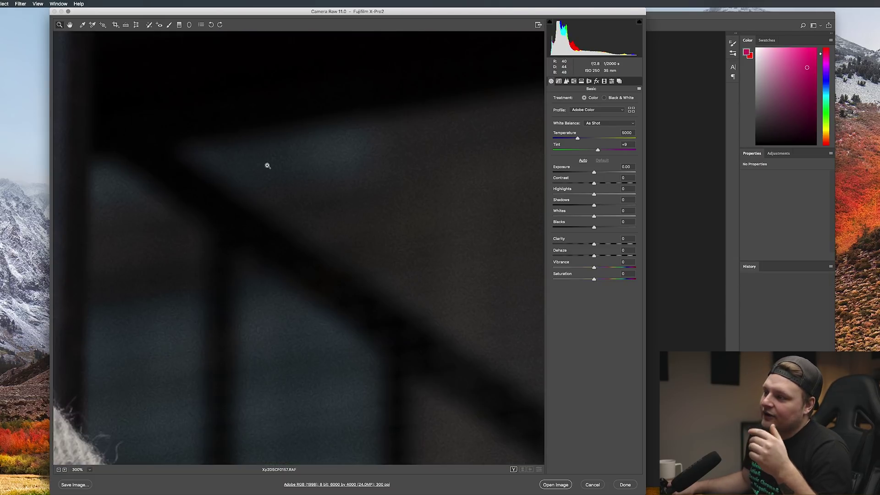
pyautogui.scroll(-3, 266, 187)
pyautogui.hscroll(-3, 268, 188)
pyautogui.scroll(5, 261, 187)
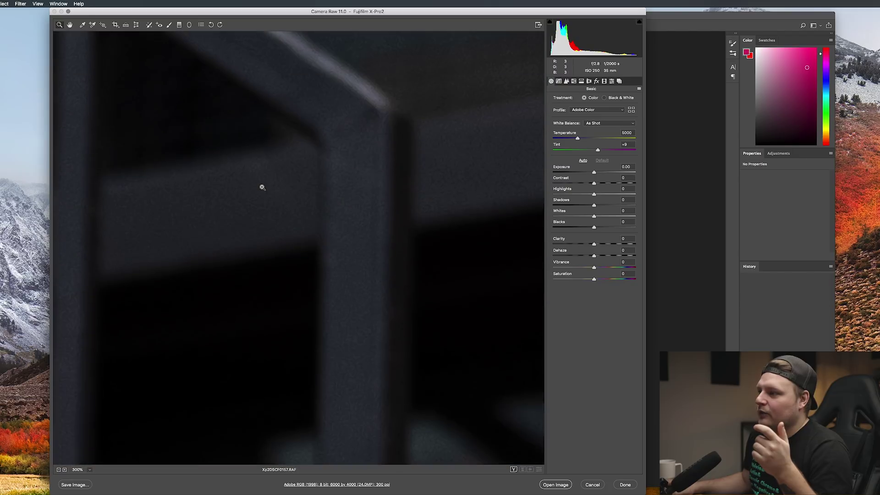
pyautogui.scroll(3, 261, 187)
pyautogui.hscroll(-3, 261, 186)
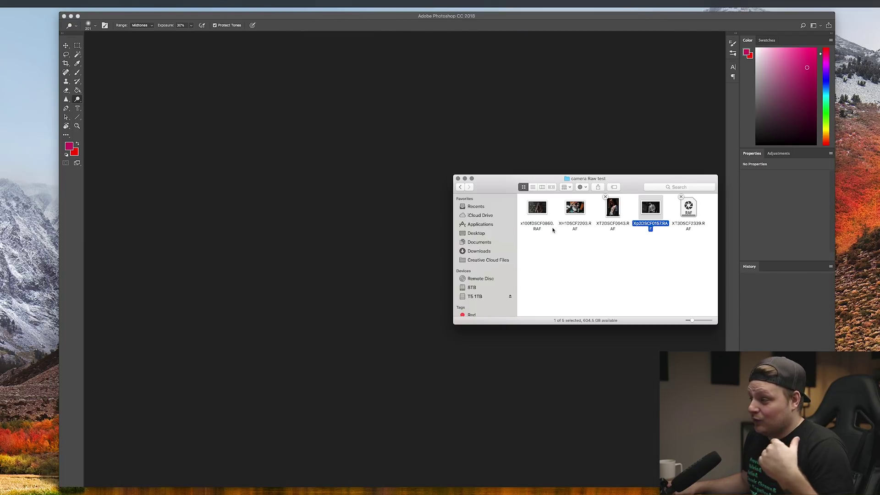
# - Open XH1DSCF2203.RAF from the camera Raw test folder and examine the skin detail on the raised hand in close-up
pyautogui.doubleClick(579, 206)
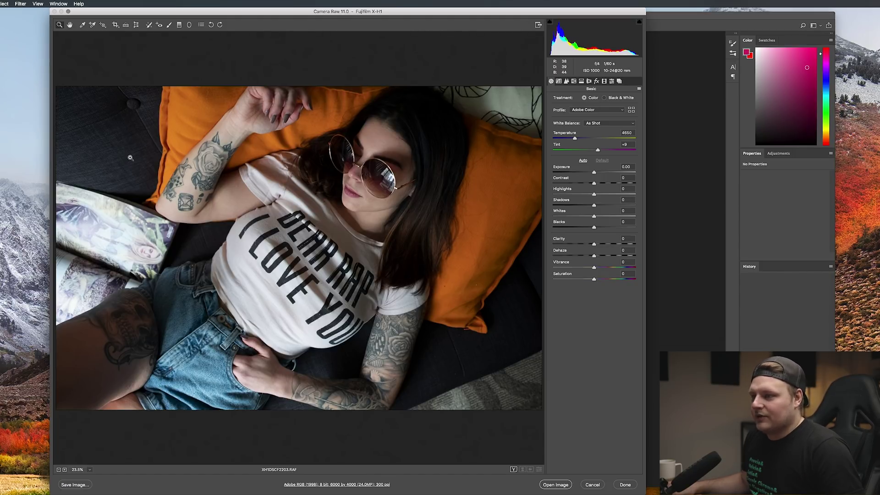
pyautogui.click(234, 195)
pyautogui.click(202, 134)
pyautogui.click(314, 124)
pyautogui.click(314, 125)
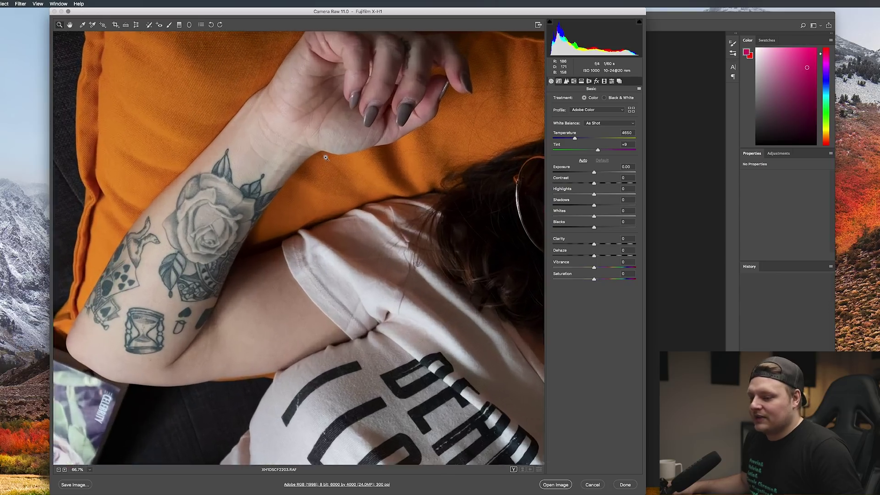
pyautogui.click(316, 213)
pyautogui.scroll(5, 307, 220)
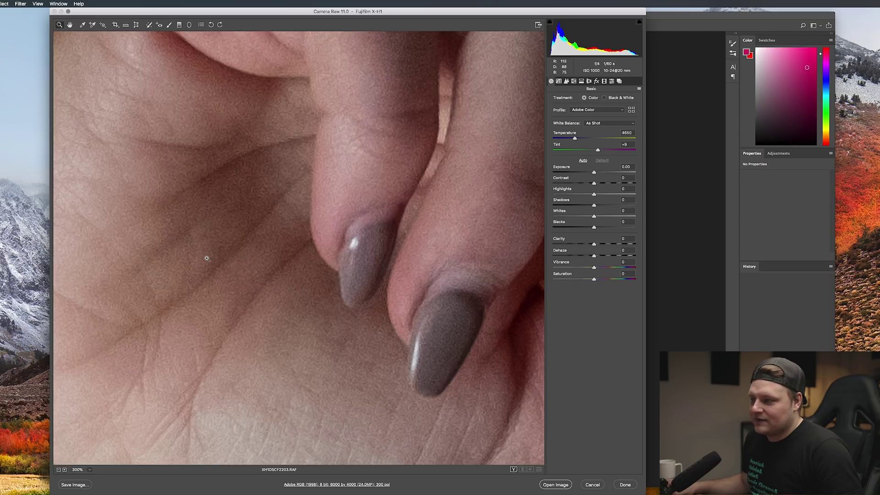
# - Examine the lips, facial skin and sunglasses in XH1DSCF2203.RAF for artifacts in close-up
pyautogui.scroll(10, 207, 258)
pyautogui.scroll(-2, 197, 263)
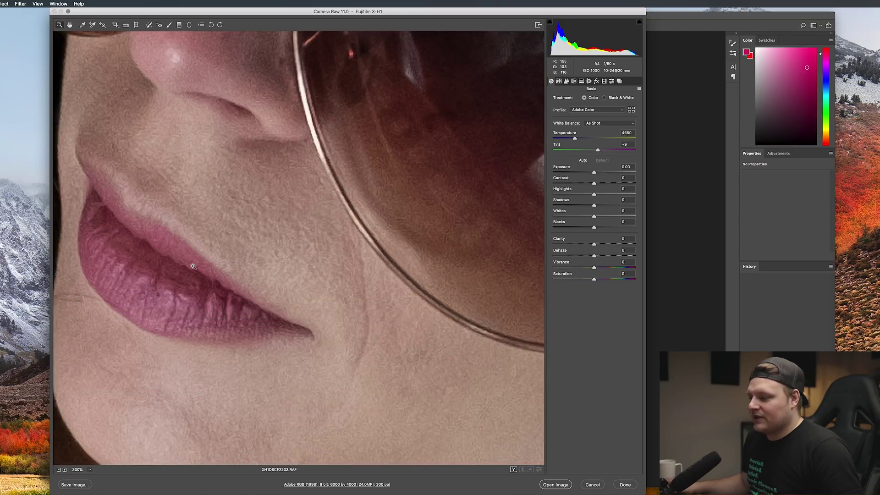
pyautogui.hscroll(10, 195, 265)
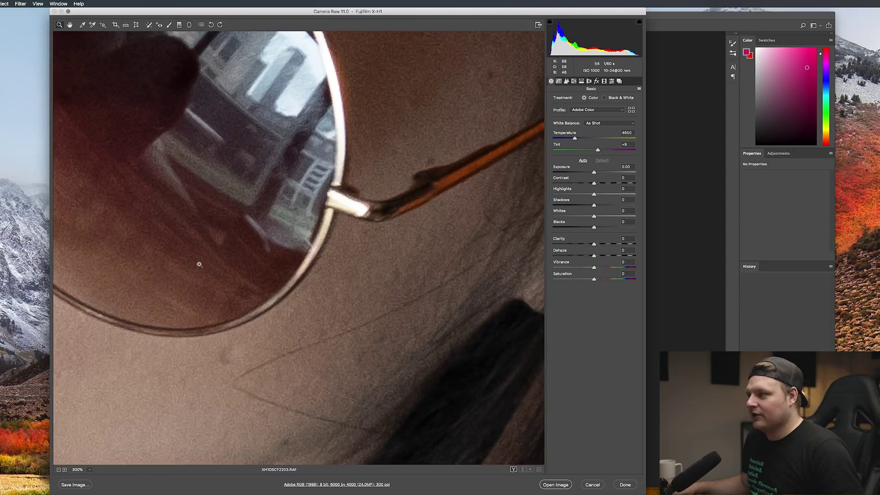
pyautogui.scroll(6, 201, 263)
pyautogui.hscroll(4, 215, 257)
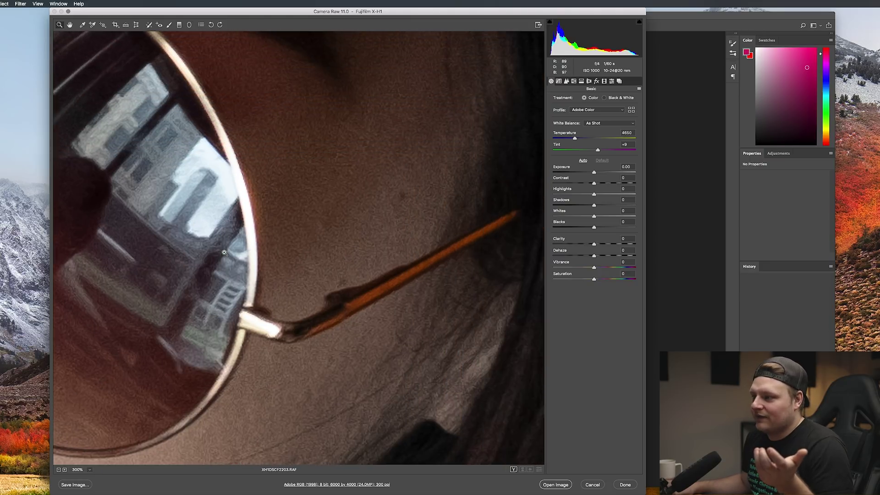
pyautogui.hscroll(2, 224, 252)
pyautogui.scroll(6, 224, 253)
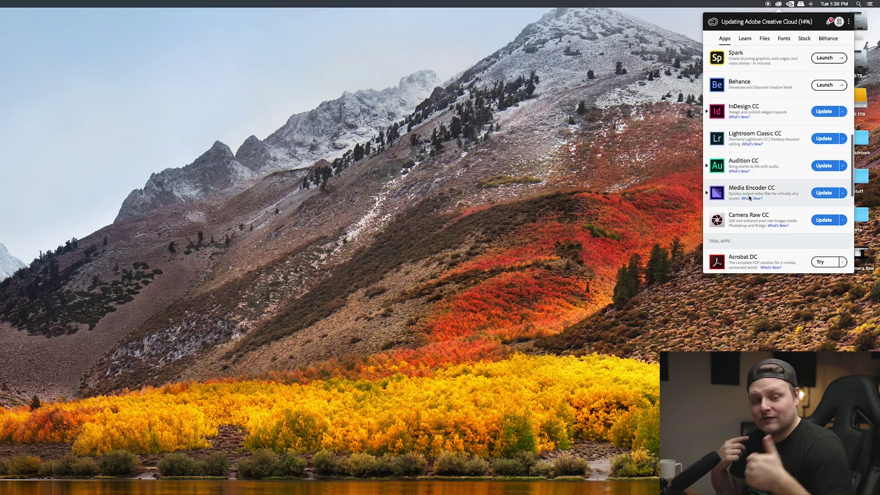
# - Switch to the Creative Cloud app and start the update for Camera Raw CC
pyautogui.scroll(-1, 816, 207)
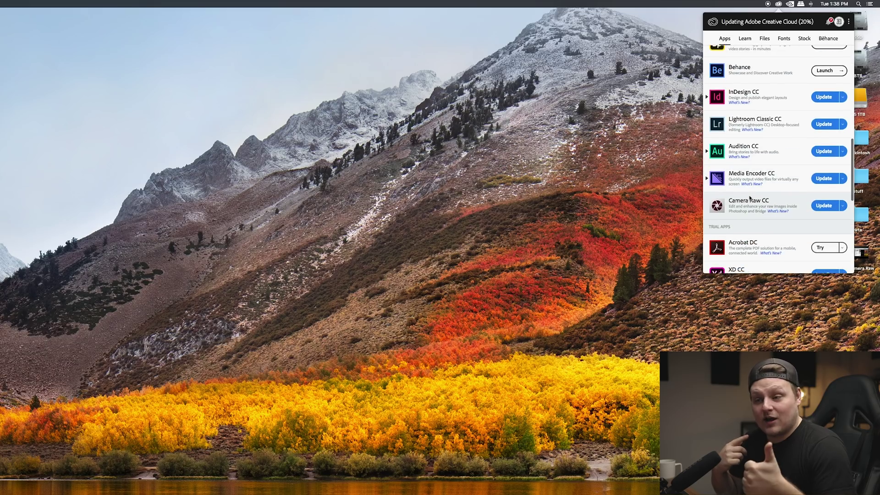
pyautogui.click(816, 206)
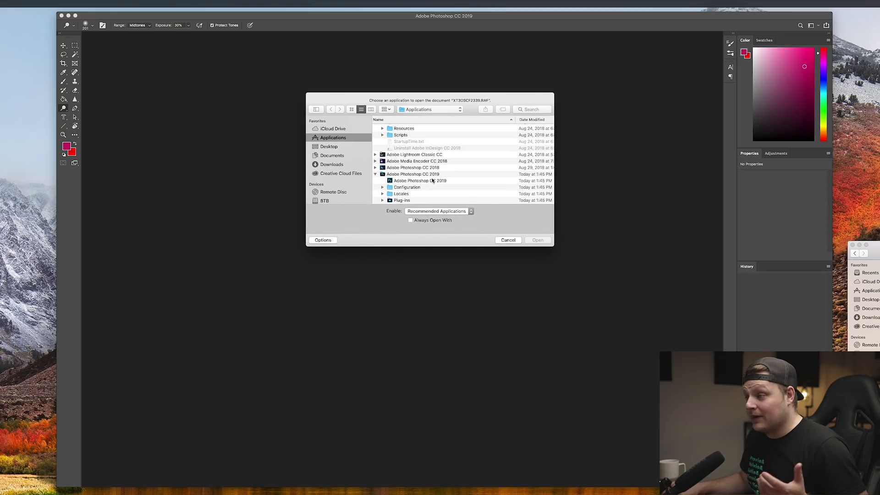
# - Open XT3DSCF2339.RAF with Adobe Photoshop CC 2019 and examine the wall texture behind the subject at 300%
pyautogui.click(433, 181)
pyautogui.click(545, 242)
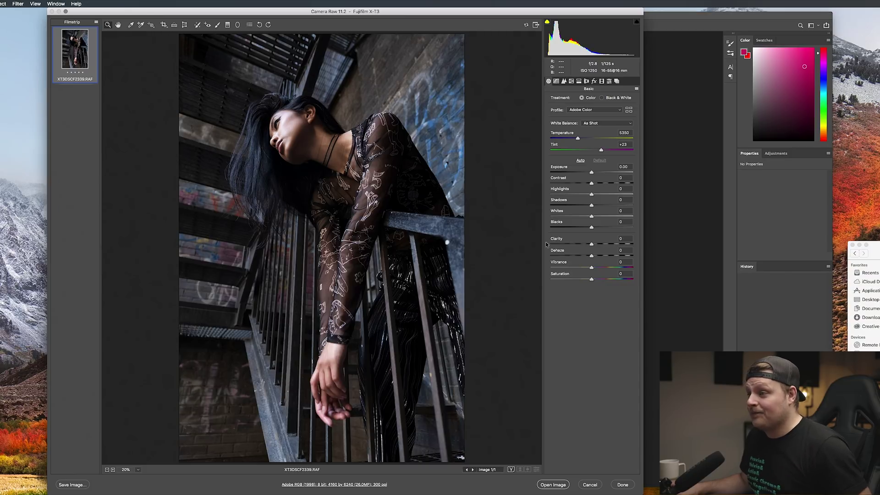
pyautogui.click(341, 116)
pyautogui.click(341, 123)
pyautogui.click(342, 152)
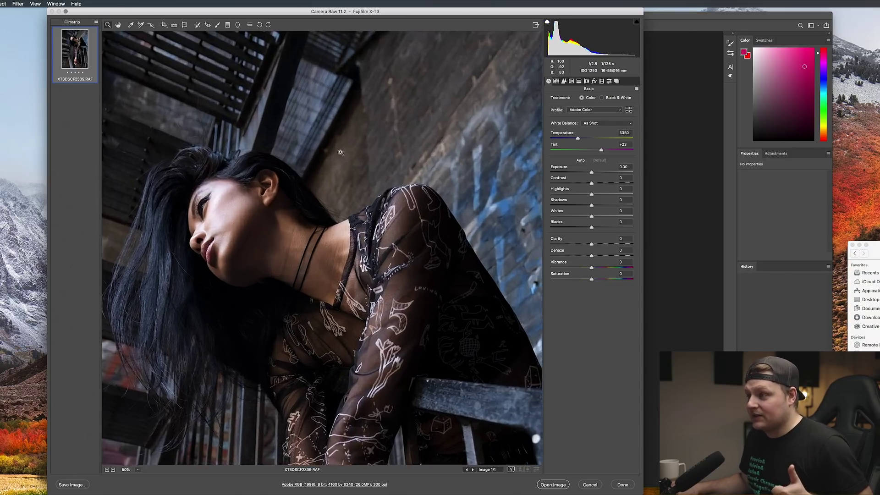
pyautogui.click(334, 226)
pyautogui.scroll(-3, 304, 250)
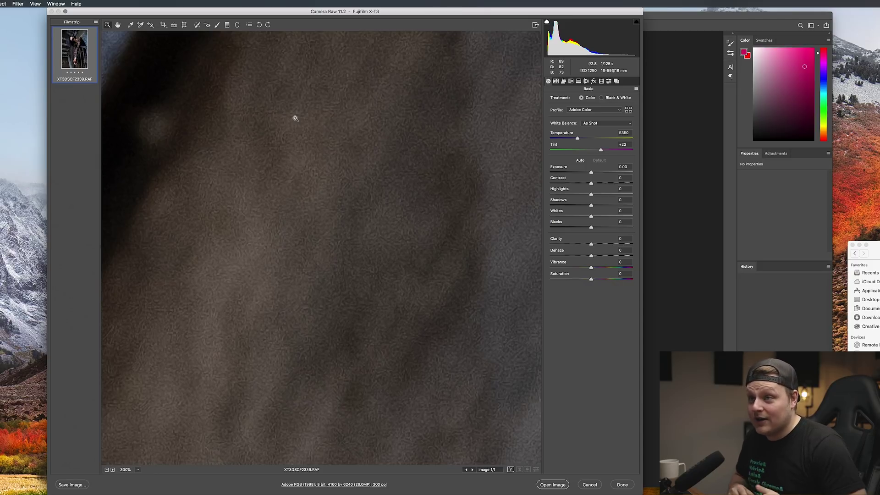
# - Create an enhanced DNG version of XT3DSCF2339.RAF with Enhance Details
pyautogui.click(96, 23)
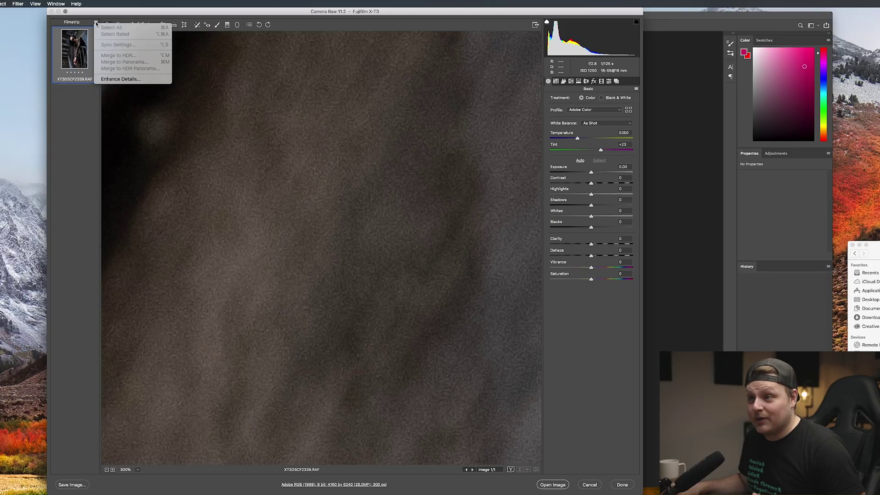
pyautogui.click(121, 79)
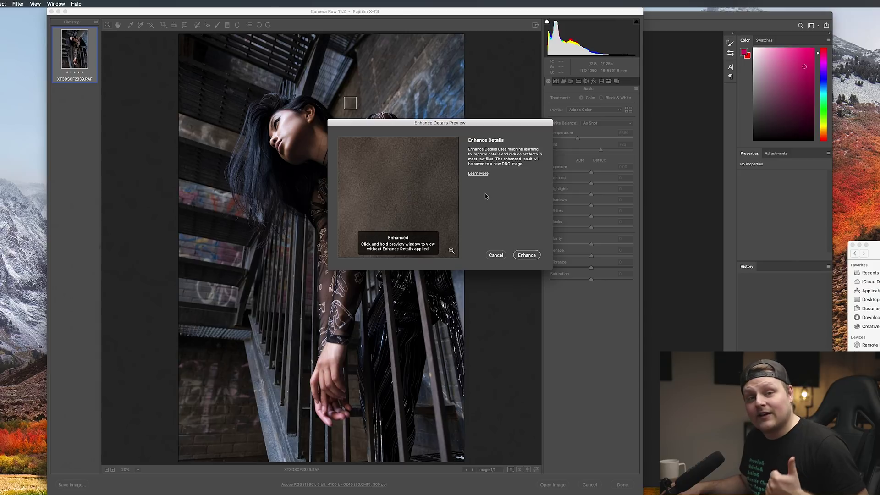
pyautogui.click(538, 258)
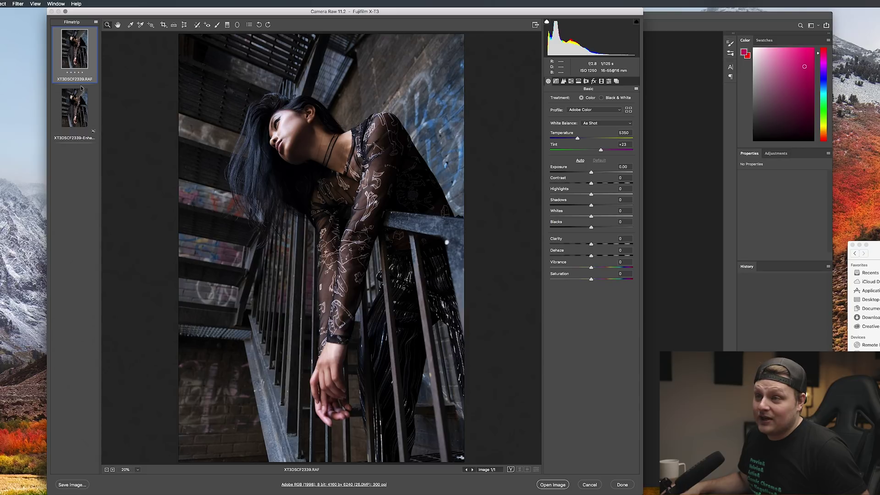
# - Locate XT3DSCF2339-Enhanced.dng and its original RAF in the camera Raw test folder, and return to Camera Raw with the enhanced file selected
pyautogui.click(70, 116)
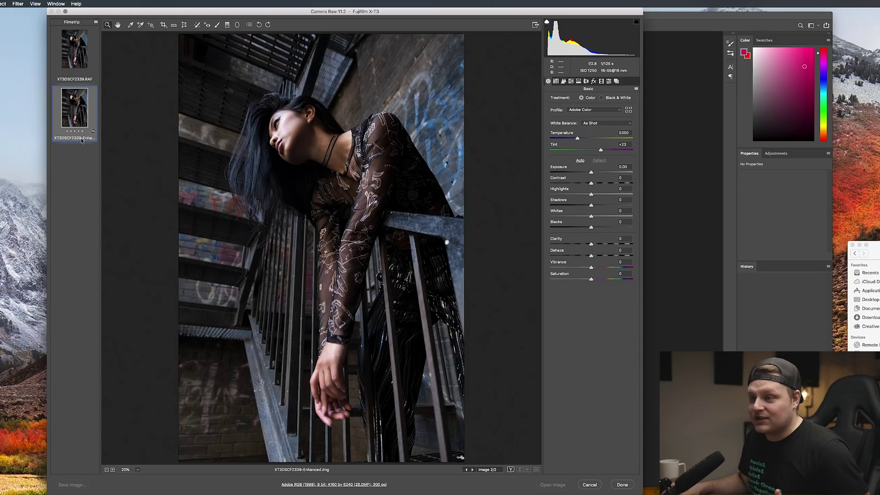
pyautogui.moveTo(870, 237); pyautogui.dragTo(315, 96)
pyautogui.hscroll(-3, 372, 165)
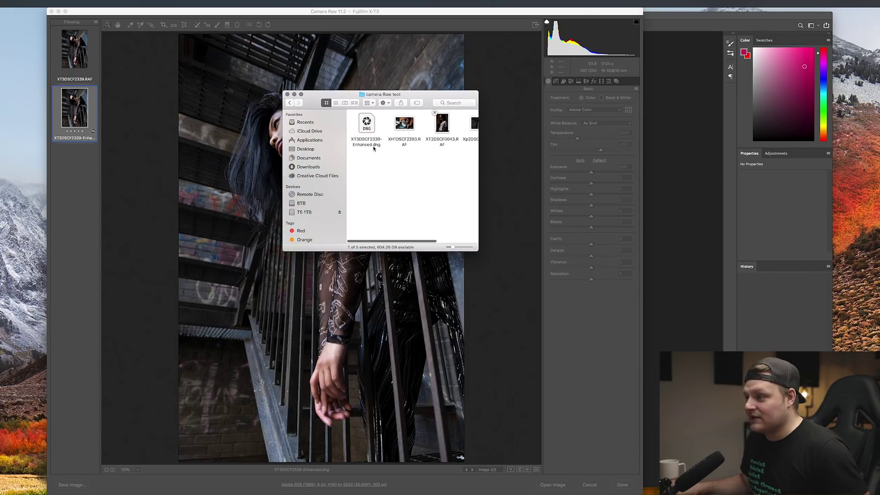
pyautogui.click(369, 127)
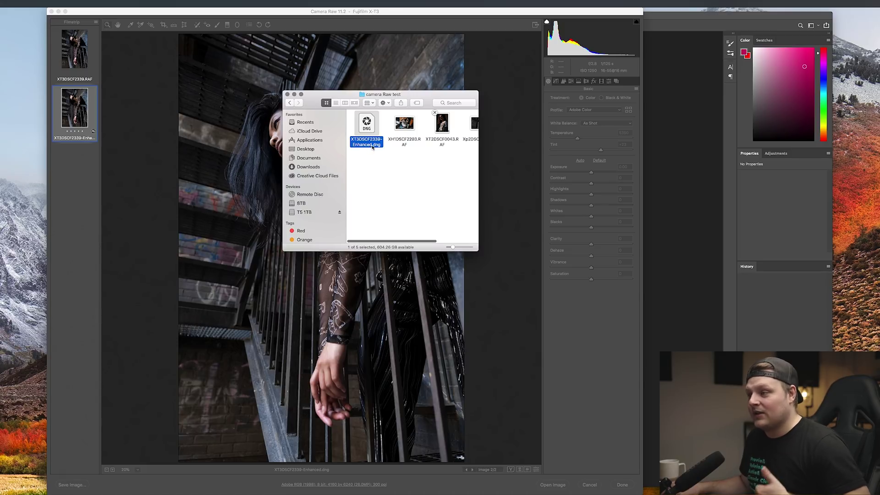
pyautogui.hscroll(3, 412, 133)
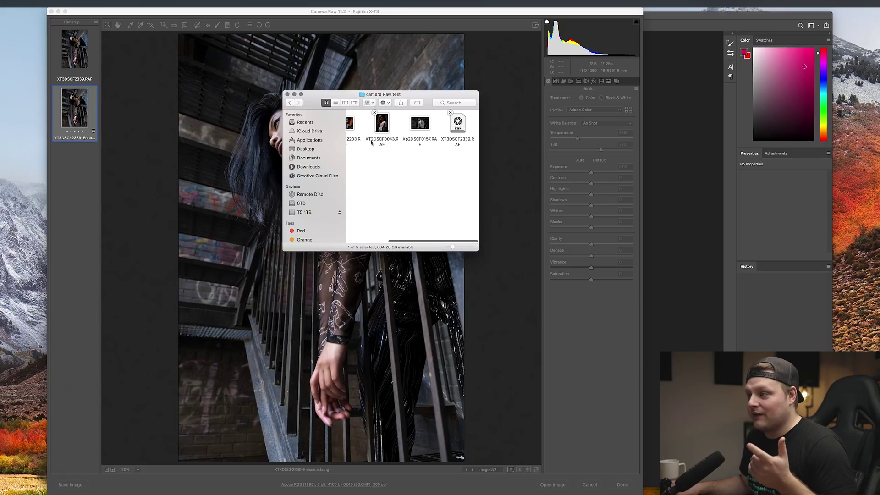
pyautogui.click(458, 128)
pyautogui.hscroll(-3, 458, 127)
pyautogui.click(366, 128)
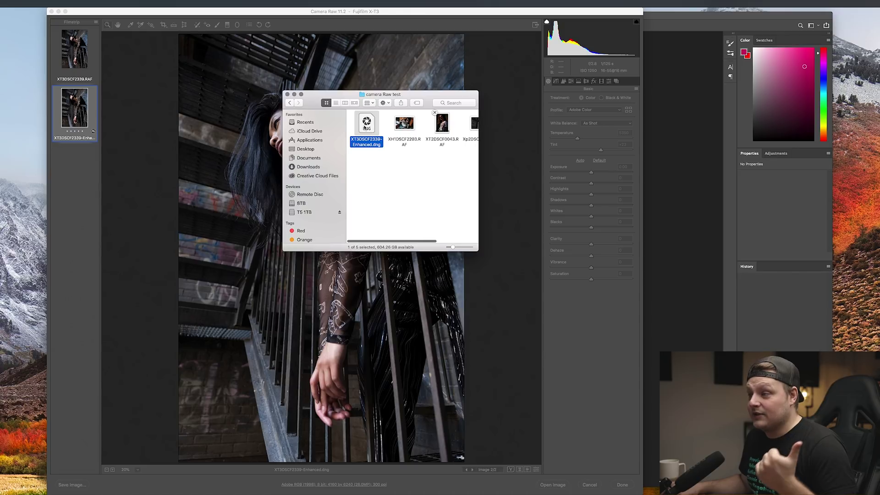
pyautogui.moveTo(313, 91); pyautogui.dragTo(872, 200)
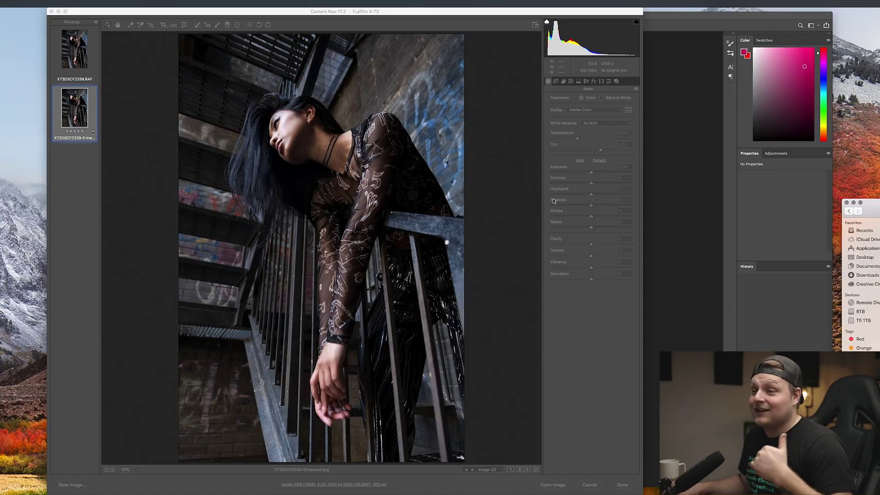
pyautogui.click(400, 185)
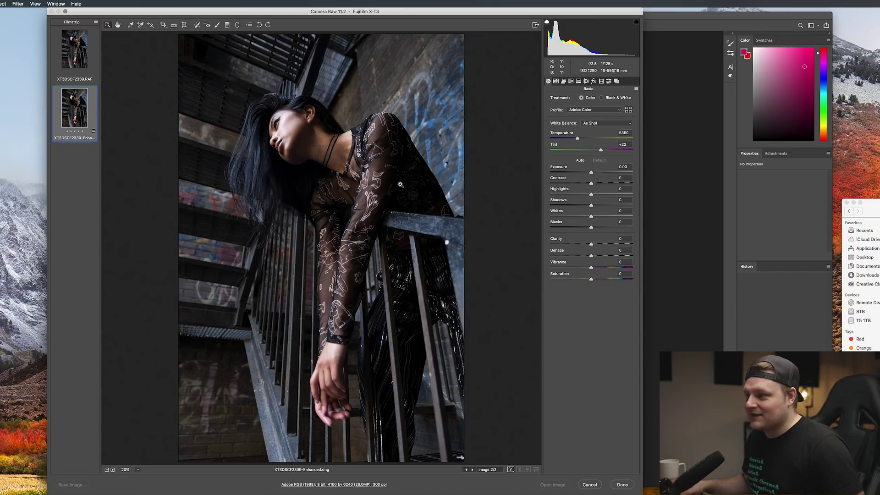
# - Examine the wall texture behind the subject in XT3DSCF2339-Enhanced.dng at 300%
pyautogui.click(303, 216)
pyautogui.scroll(15, 302, 216)
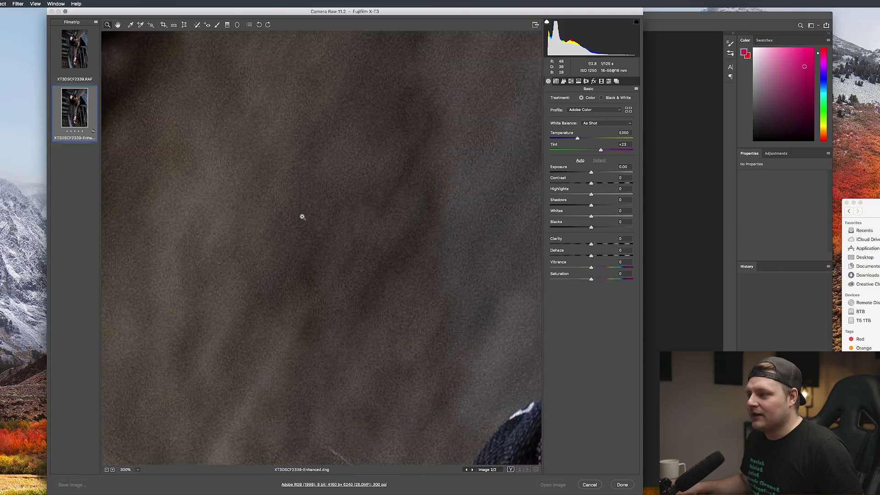
pyautogui.scroll(-5, 278, 222)
pyautogui.hscroll(-2, 279, 222)
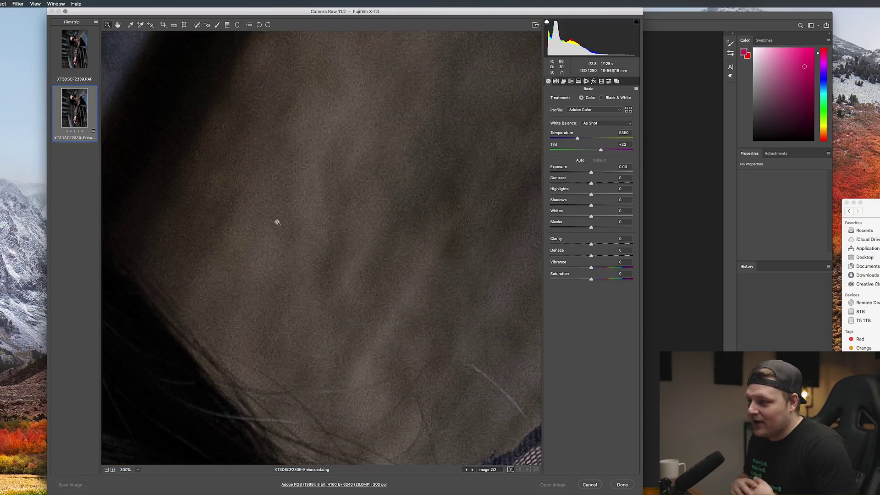
pyautogui.scroll(-2, 289, 224)
pyautogui.hscroll(-1, 289, 224)
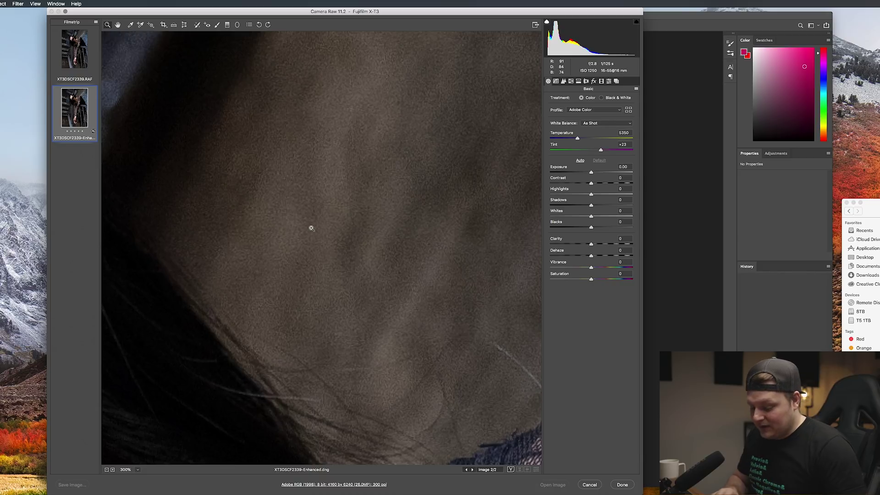
# - View the face and neck in XT3DSCF2339-Enhanced.dng, and inspect the wall above the shoulder at 300%
pyautogui.press('super+0')
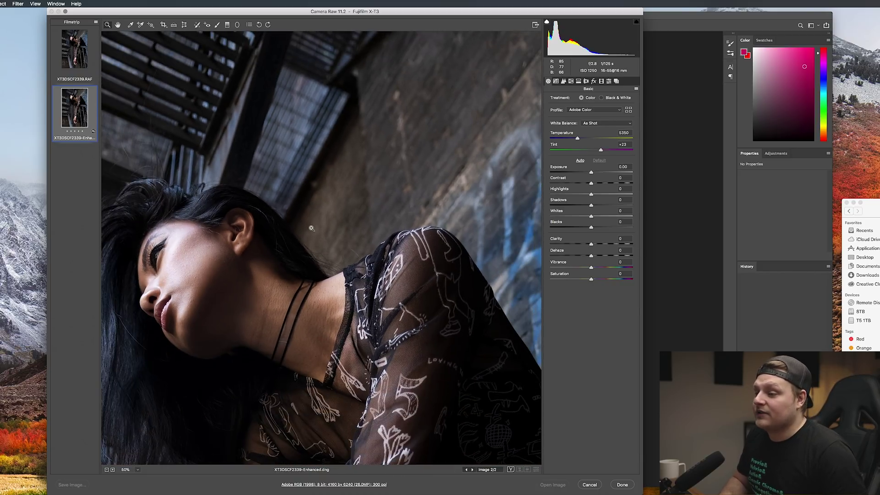
pyautogui.scroll(-3, 312, 227)
pyautogui.hscroll(-5, 312, 228)
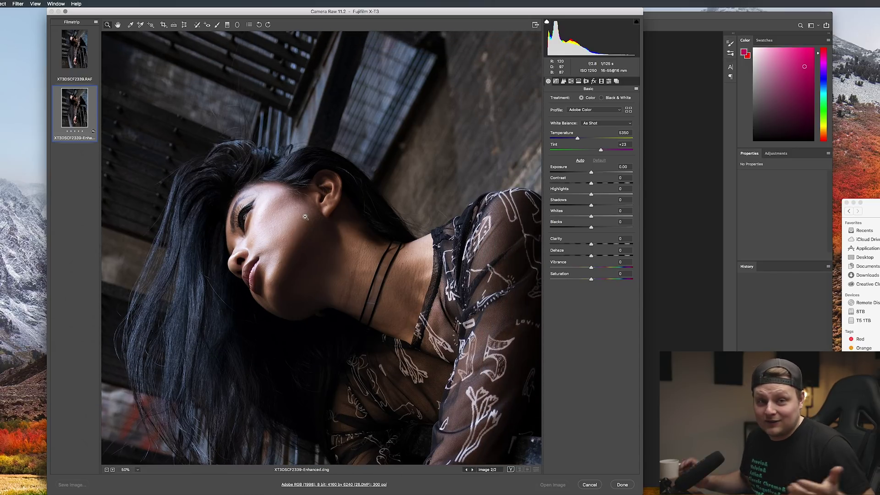
pyautogui.click(305, 217)
pyautogui.click(305, 217)
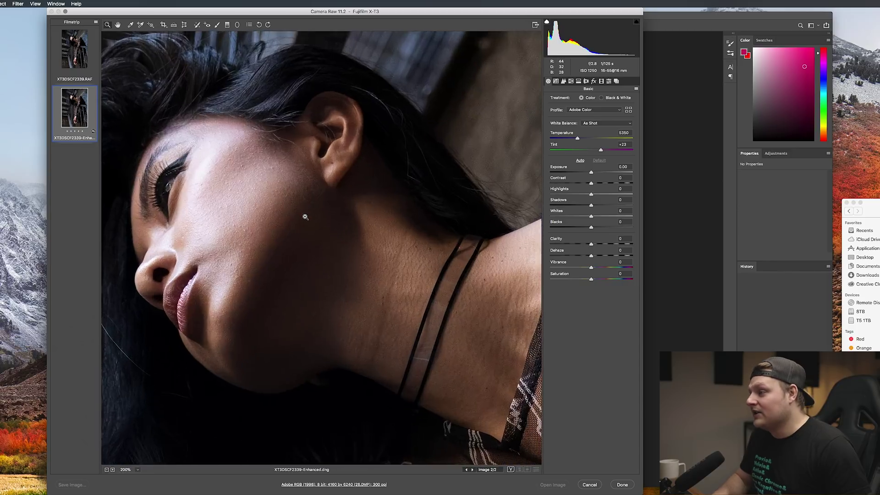
pyautogui.click(305, 217)
pyautogui.click(305, 217)
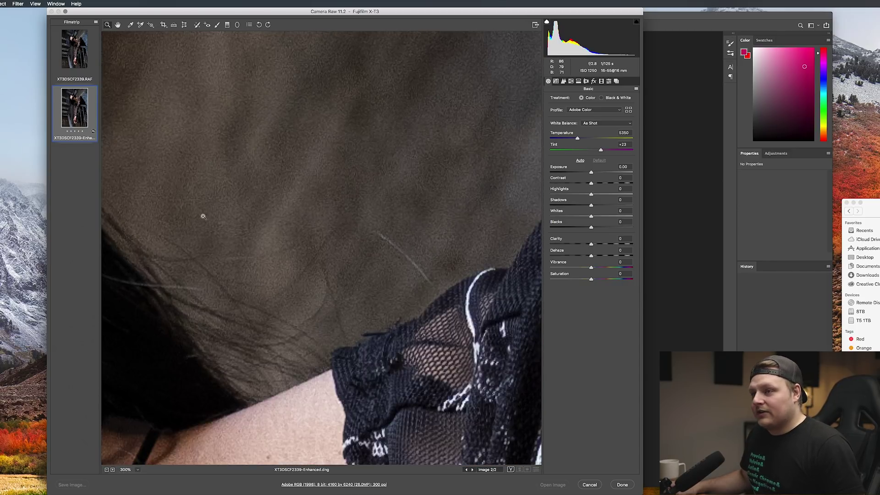
# - Compare the wall texture at 300% between XT3DSCF2339.RAF and its enhanced DNG by switching between the two
pyautogui.click(81, 60)
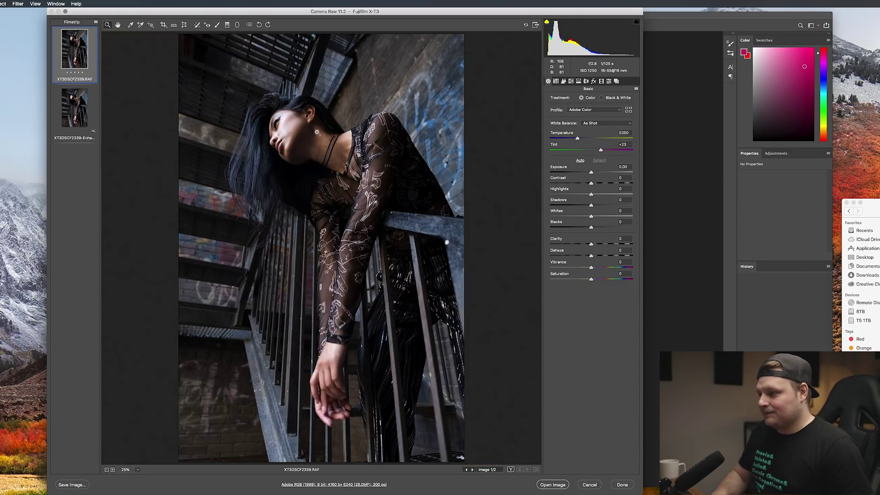
pyautogui.click(317, 132)
pyautogui.moveTo(316, 133); pyautogui.dragTo(333, 187)
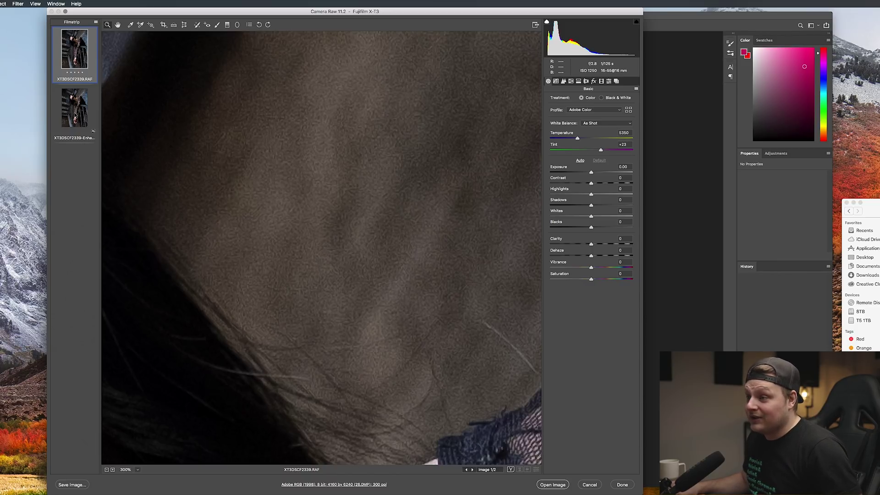
pyautogui.click(74, 107)
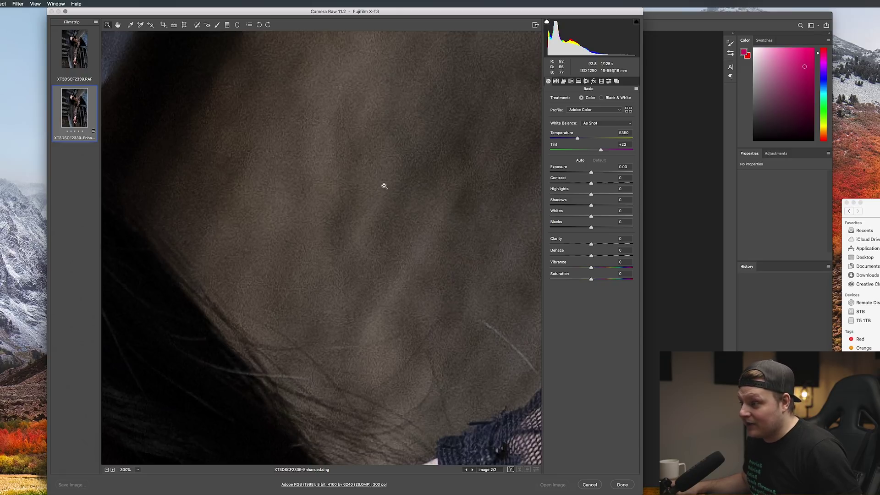
pyautogui.press('Up')
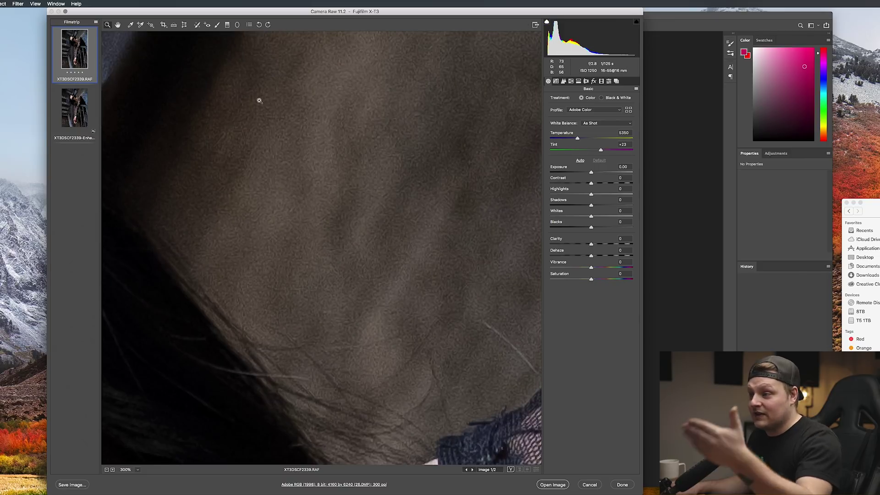
pyautogui.press('Down')
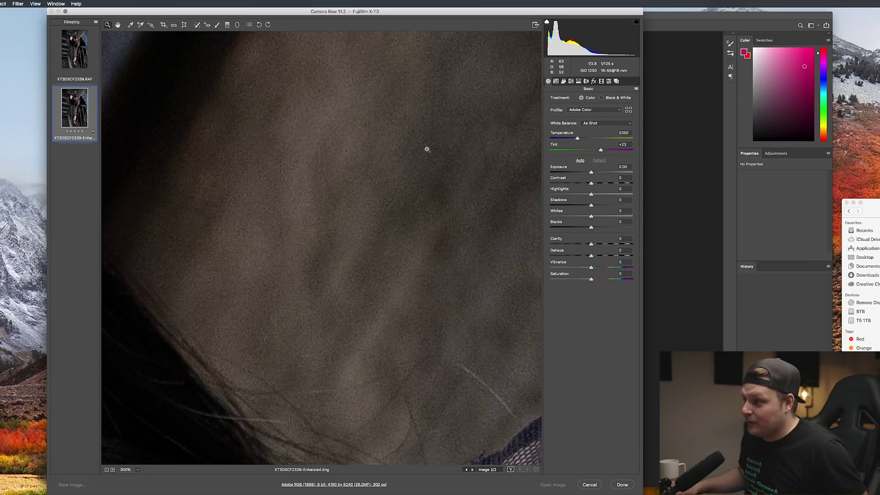
# - View the whole enhanced DNG of XT3DSCF2339 reduced to 12.5%
pyautogui.keyDown('alt'); pyautogui.click(357, 166); pyautogui.keyUp('alt')
pyautogui.keyDown('alt'); pyautogui.click(356, 166); pyautogui.keyUp('alt')
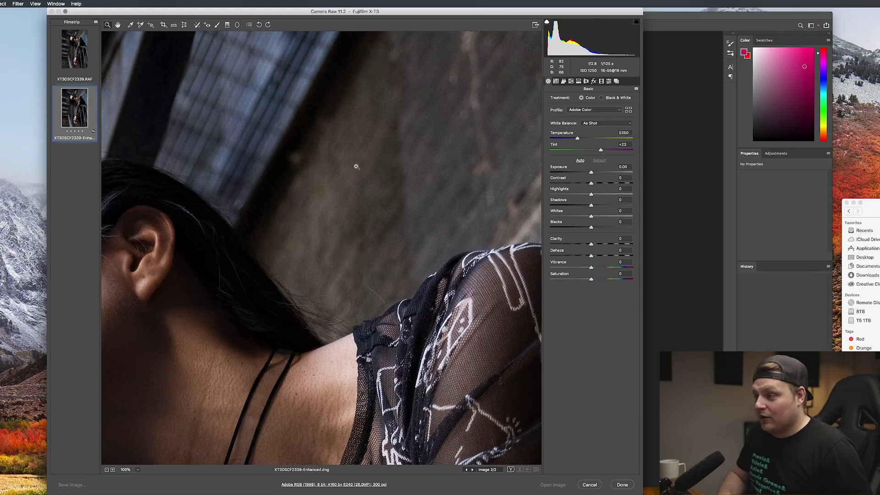
pyautogui.keyDown('alt'); pyautogui.click(356, 166); pyautogui.keyUp('alt')
pyautogui.keyDown('alt'); pyautogui.click(356, 167); pyautogui.keyUp('alt')
pyautogui.keyDown('alt'); pyautogui.click(356, 166); pyautogui.keyUp('alt')
pyautogui.keyDown('alt'); pyautogui.click(356, 166); pyautogui.keyUp('alt')
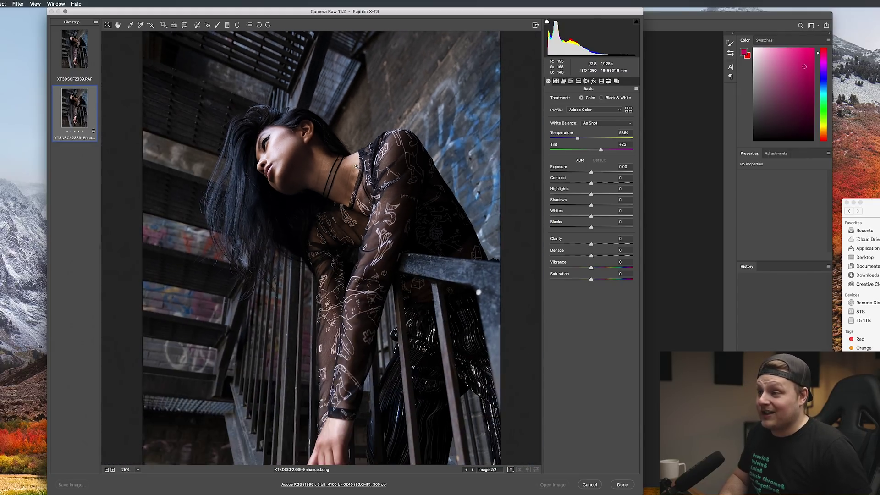
pyautogui.keyDown('alt'); pyautogui.click(356, 167); pyautogui.keyUp('alt')
pyautogui.keyDown('alt'); pyautogui.click(357, 167); pyautogui.keyUp('alt')
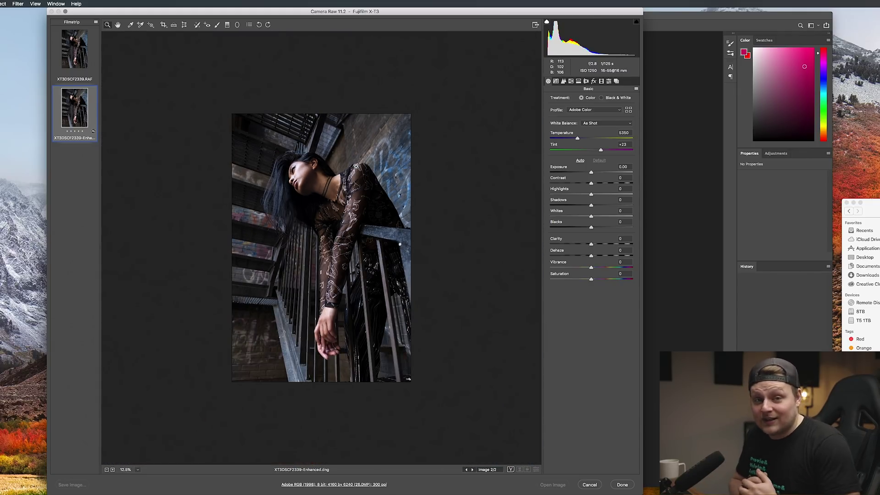
# - Close the current pair without saving, open Xp2DSCF0157.RAF, and create an enhanced DNG version of it with Enhance Details
pyautogui.click(585, 484)
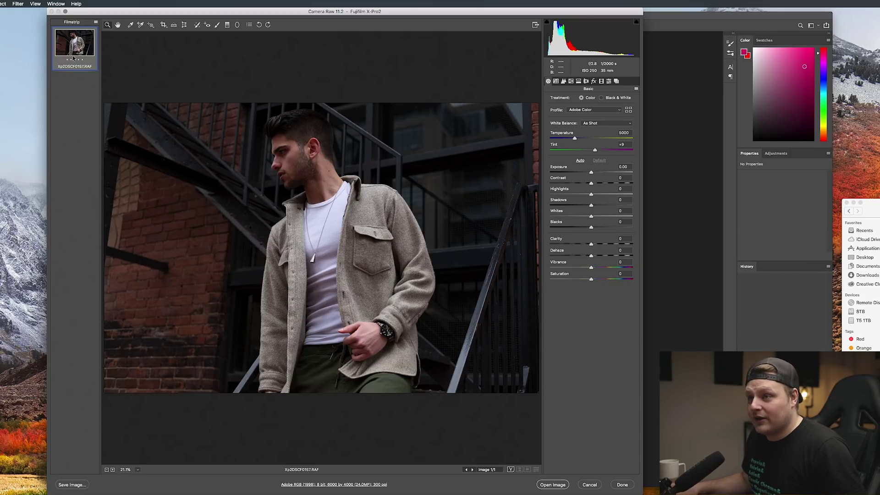
pyautogui.click(96, 22)
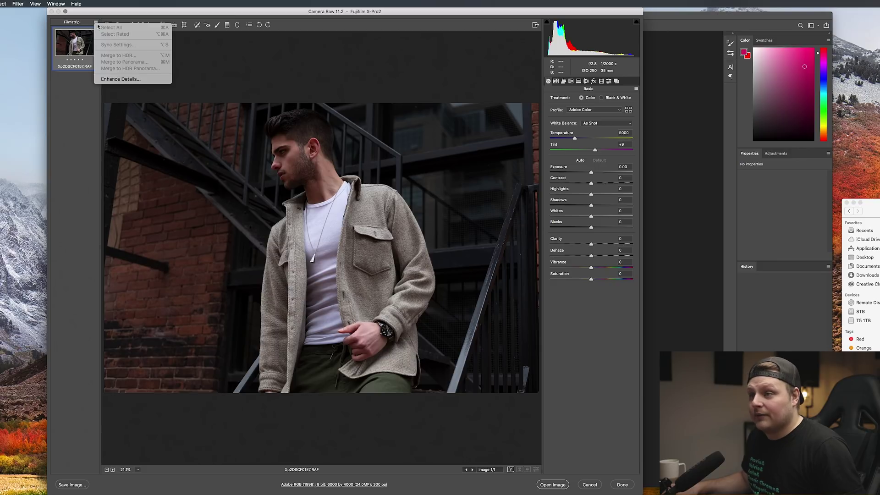
pyautogui.click(121, 81)
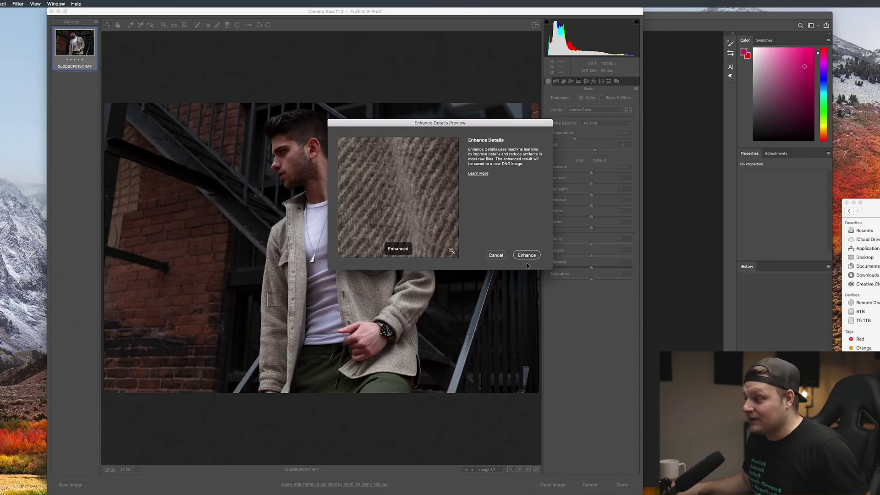
pyautogui.click(527, 255)
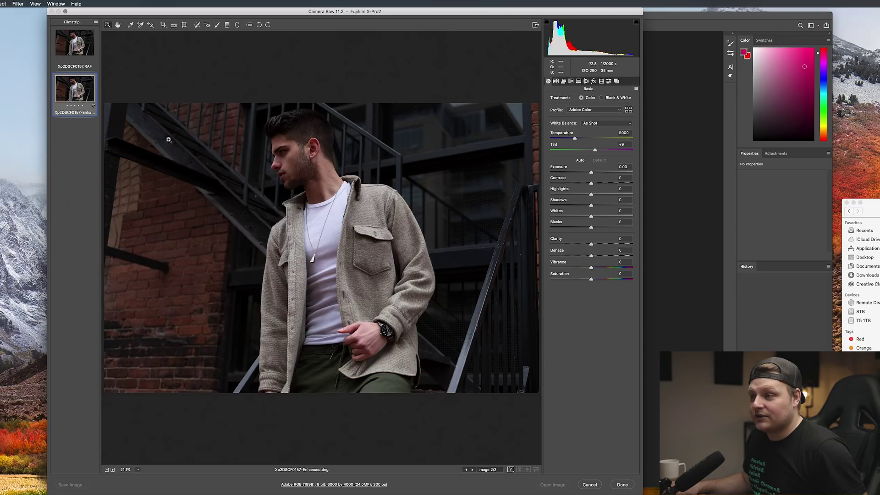
# - Compare the stair railing behind the man at 300% between Xp2DSCF0157.RAF and its enhanced DNG
pyautogui.click(252, 179)
pyautogui.click(252, 179)
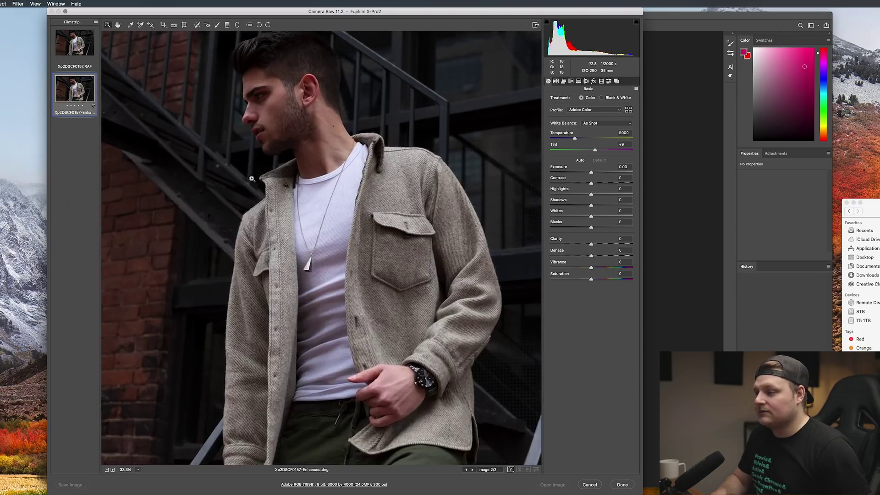
pyautogui.press('Up')
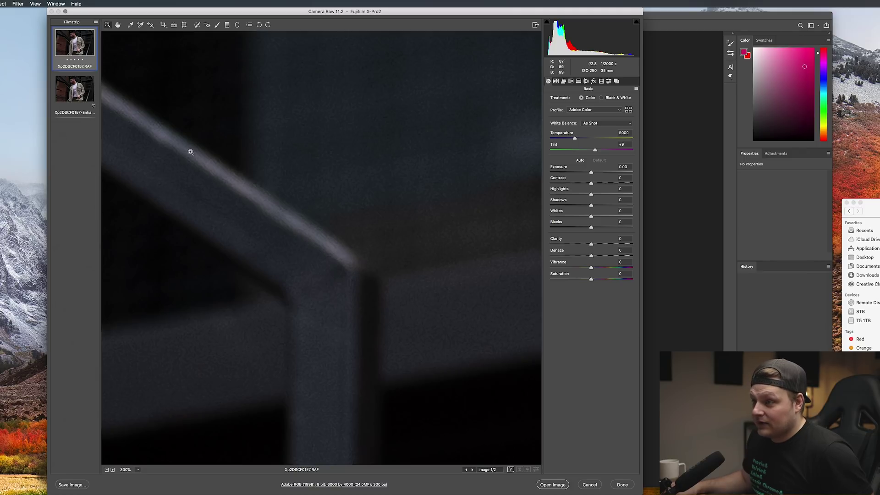
pyautogui.hscroll(-5, 349, 341)
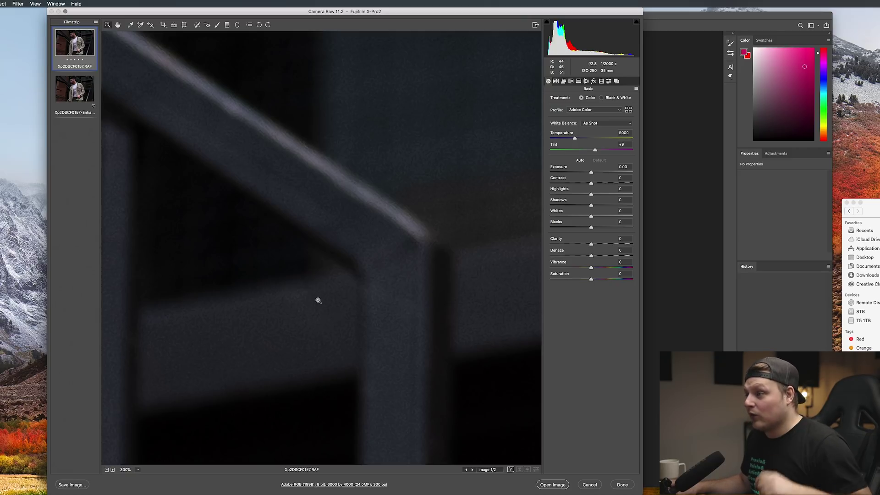
pyautogui.scroll(3, 318, 299)
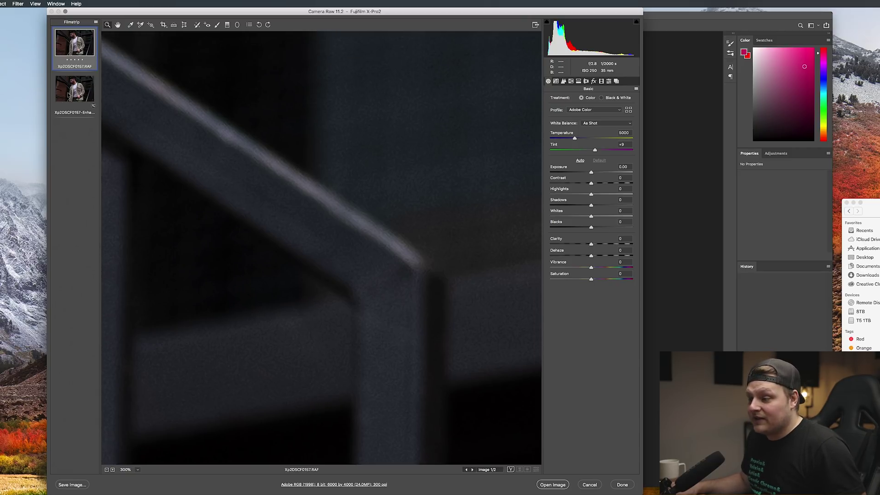
pyautogui.click(69, 95)
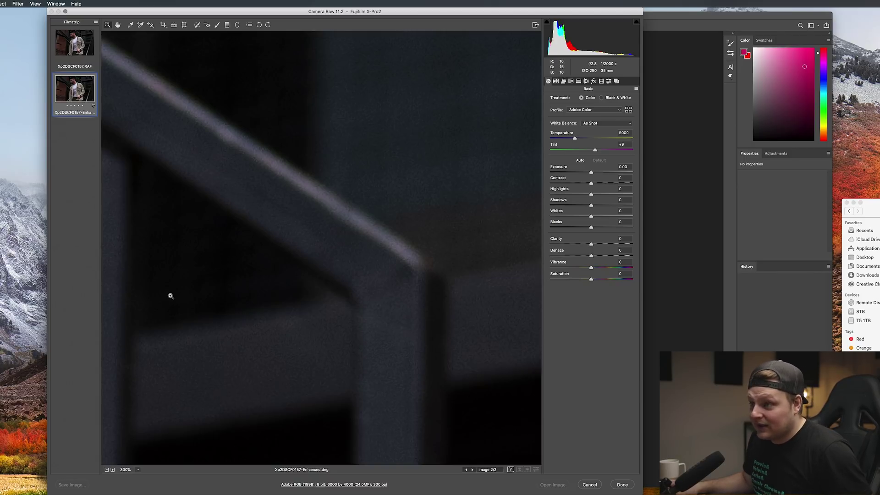
# - Examine other parts of the railing in Xp2DSCF0157-Enhanced.dng at 300%, and return to viewing the whole photo
pyautogui.scroll(-5, 179, 294)
pyautogui.scroll(5, 179, 295)
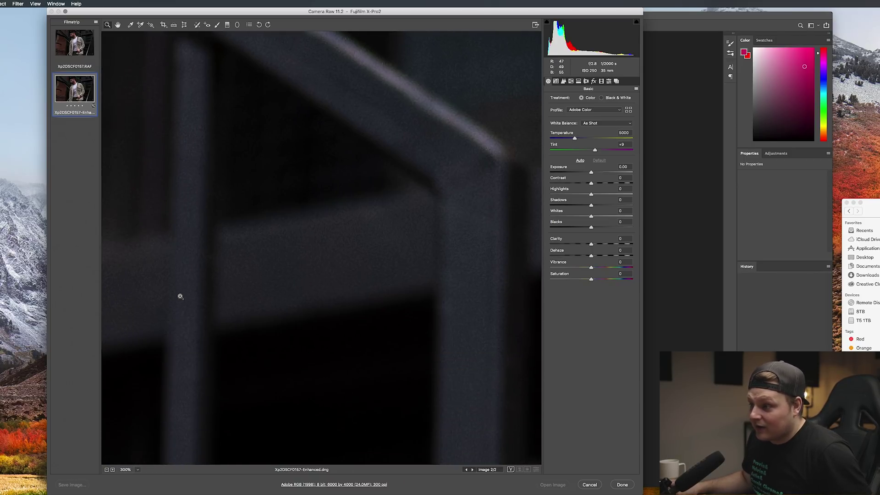
pyautogui.scroll(3, 173, 289)
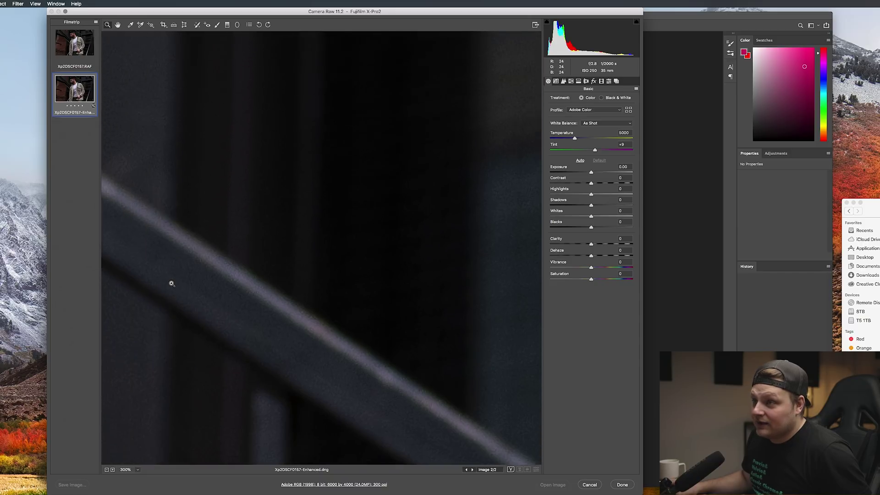
pyautogui.scroll(-5, 173, 285)
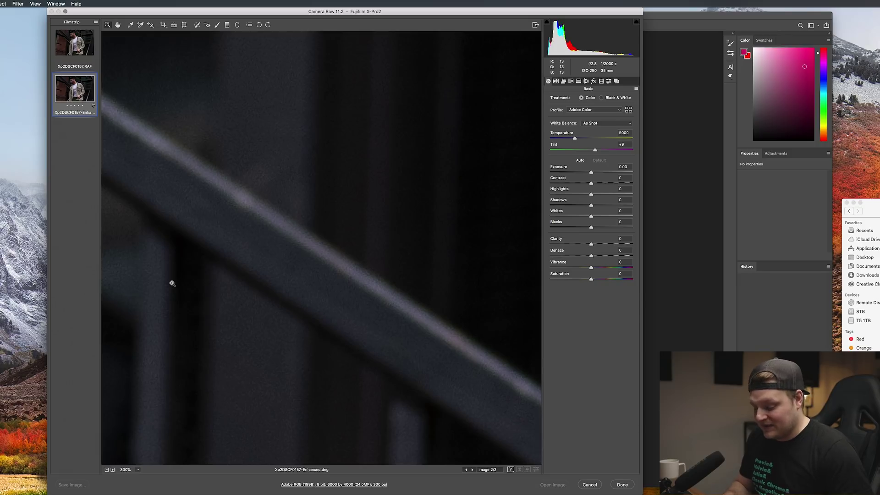
pyautogui.press('super+0')
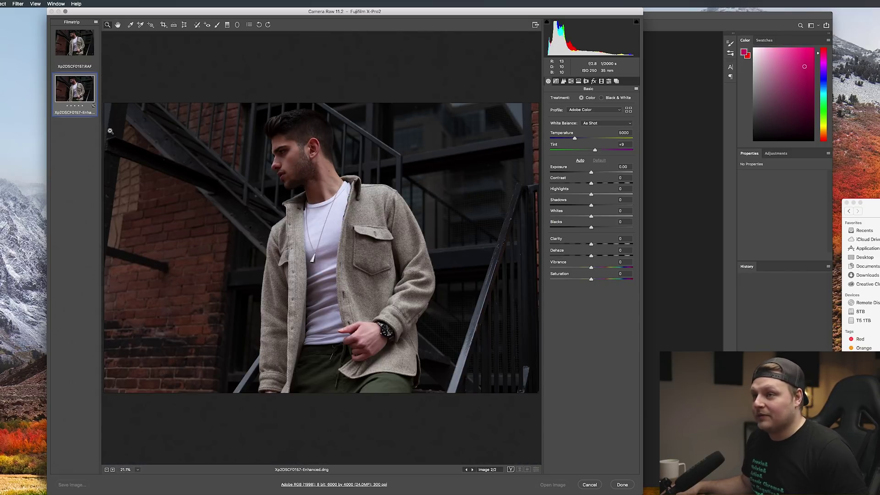
# - Compare the whole photo between Xp2DSCF0157.RAF and its enhanced DNG
pyautogui.press('Up')
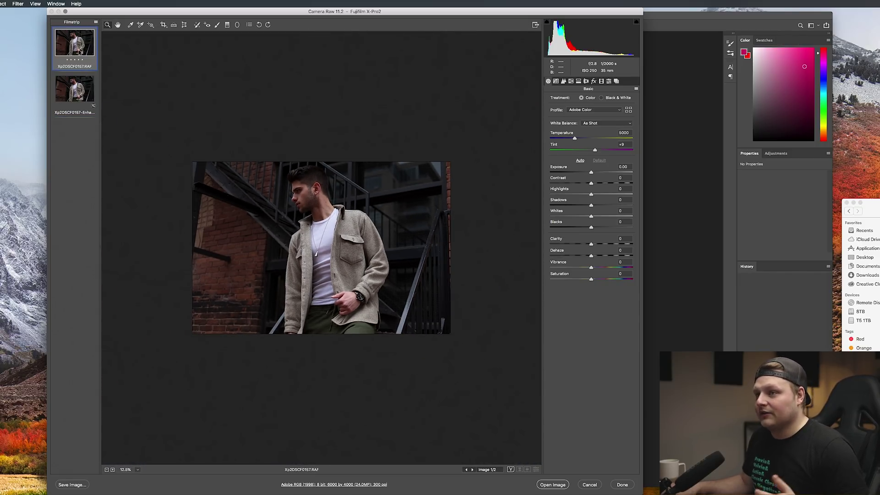
pyautogui.click(75, 83)
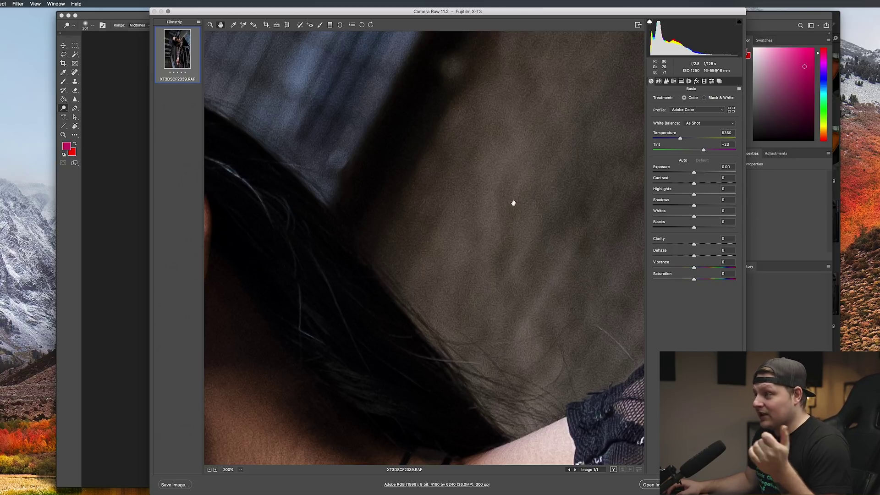
# - Switch to Capture One and examine the woman's ear, hair and the blurred background in XT3DSCF2339.RAF at 200%
pyautogui.click(532, 482)
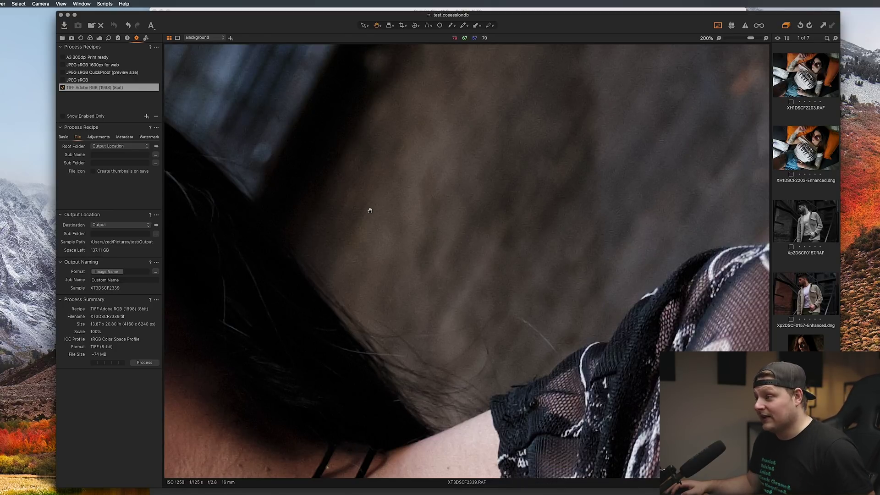
pyautogui.moveTo(421, 358); pyautogui.dragTo(491, 243)
pyautogui.moveTo(413, 188); pyautogui.dragTo(604, 326)
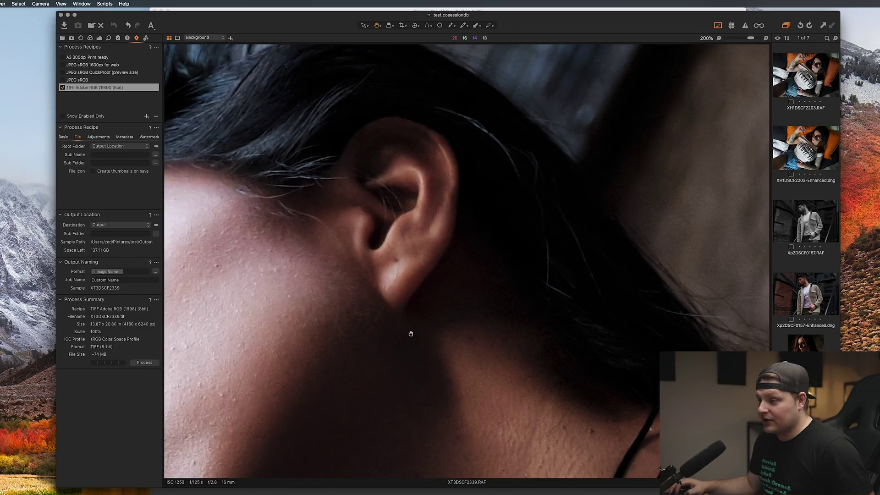
pyautogui.moveTo(411, 334); pyautogui.dragTo(673, 215)
pyautogui.moveTo(494, 186); pyautogui.dragTo(297, 294)
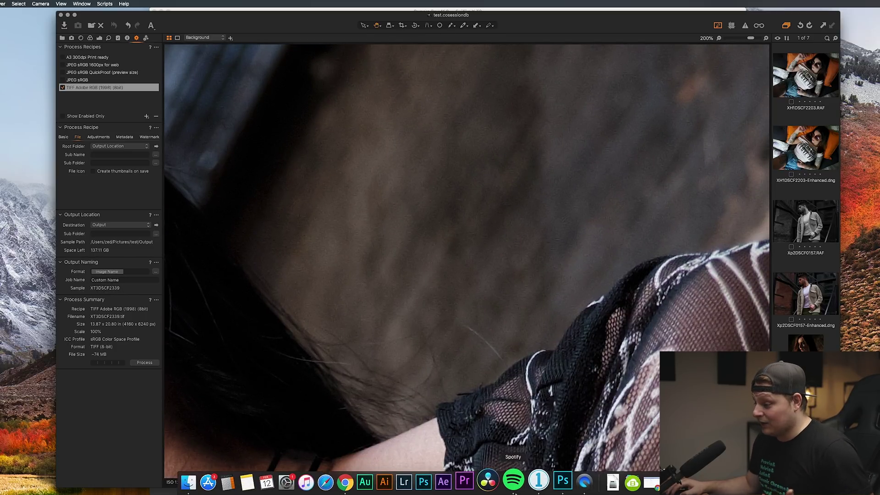
# - Return to Photoshop's Camera Raw, inspect the hair edge of XT3DSCF2339.RAF at 200%, and create an enhanced DNG with Enhance Details
pyautogui.click(554, 481)
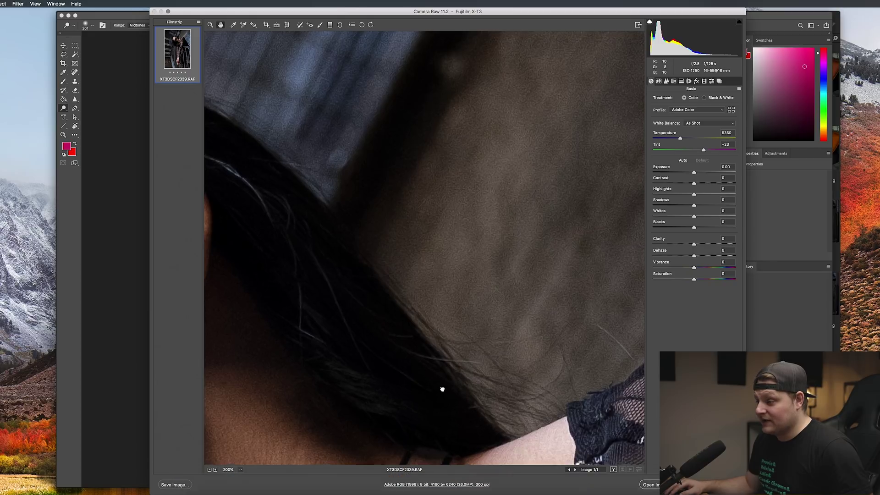
pyautogui.moveTo(442, 387); pyautogui.dragTo(461, 308)
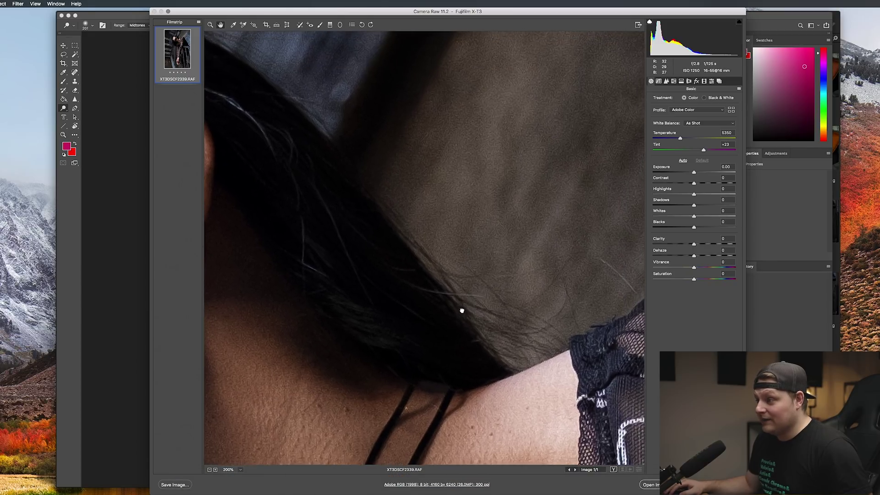
pyautogui.moveTo(467, 152); pyautogui.dragTo(440, 208)
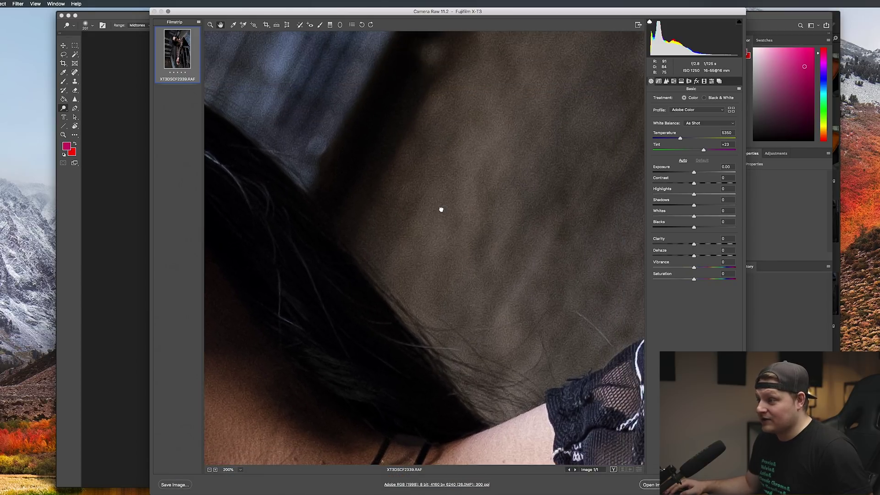
pyautogui.click(200, 22)
pyautogui.click(225, 81)
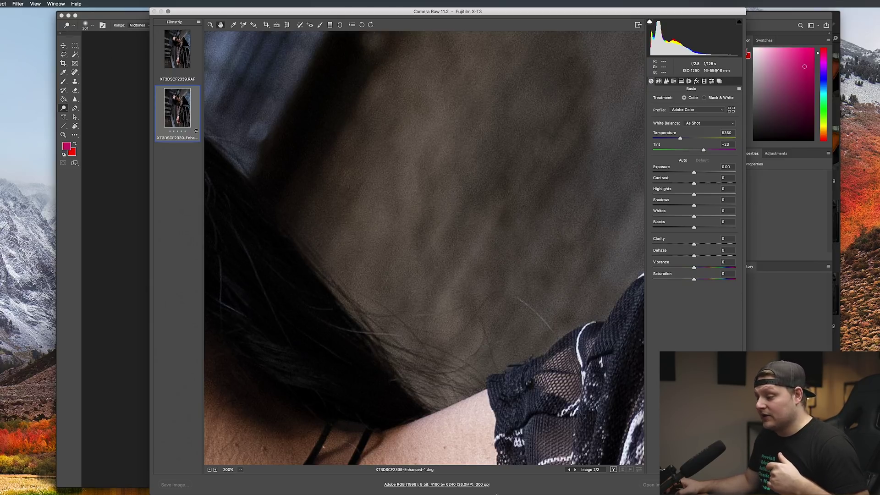
# - Compare the hair and neck at 200% between Capture One's XT3DSCF2339.RAF and the enhanced DNG in Photoshop's Camera Raw
pyautogui.moveTo(497, 493)
pyautogui.click(533, 481)
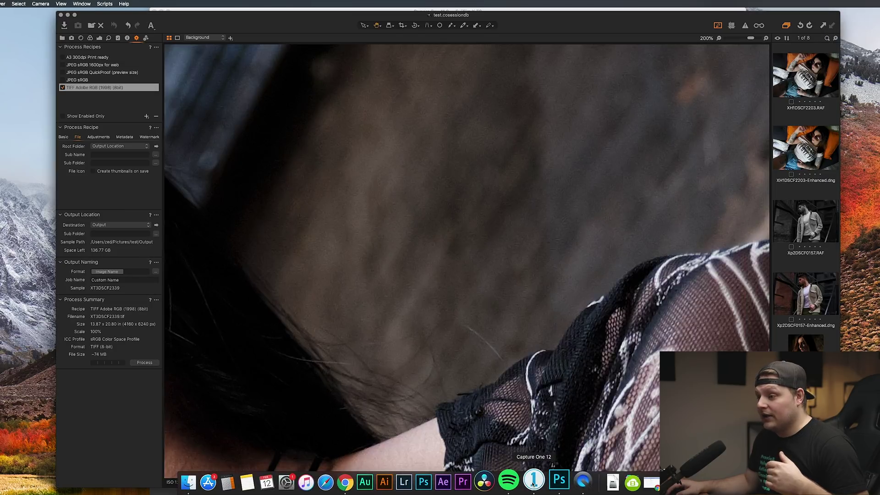
pyautogui.moveTo(363, 330); pyautogui.dragTo(440, 236)
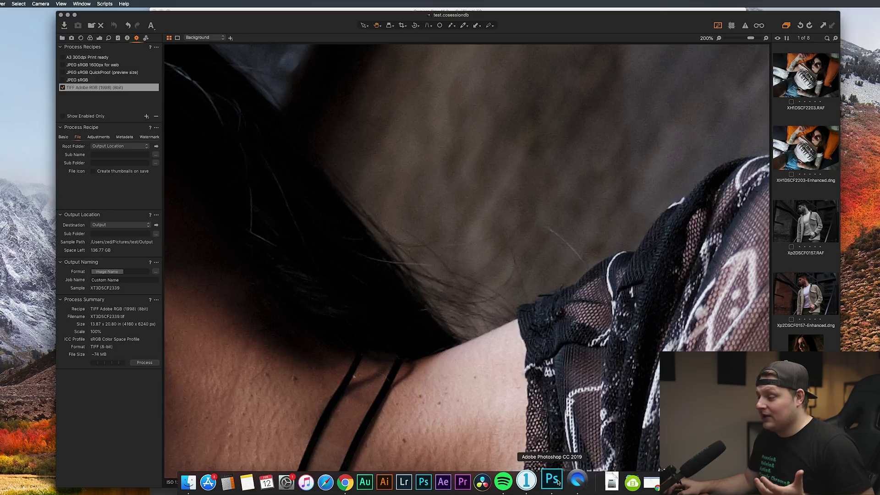
pyautogui.click(557, 480)
pyautogui.moveTo(367, 304); pyautogui.dragTo(444, 211)
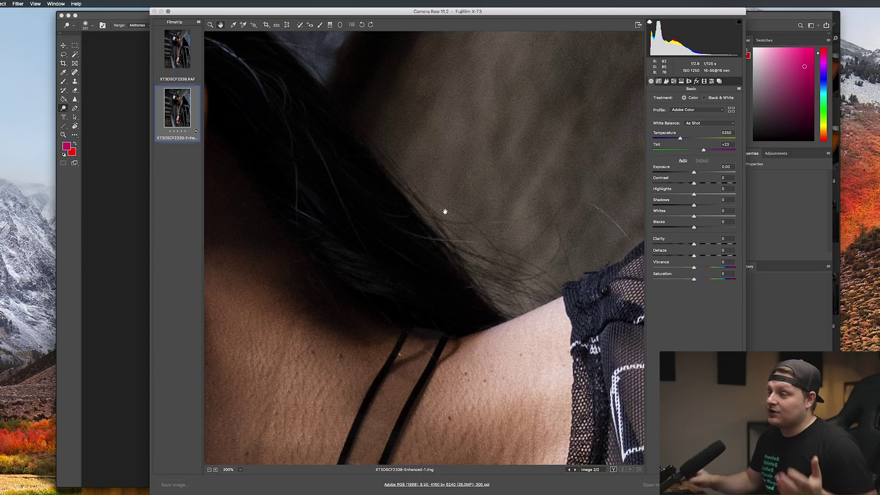
# - Switch to Capture One and set the sharpening threshold of XT3DSCF2339.RAF to 1.1
pyautogui.moveTo(436, 494)
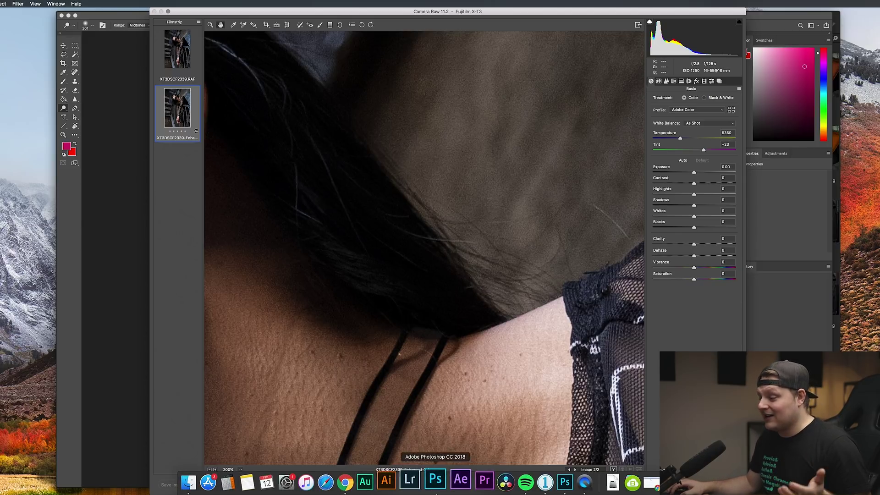
pyautogui.click(545, 481)
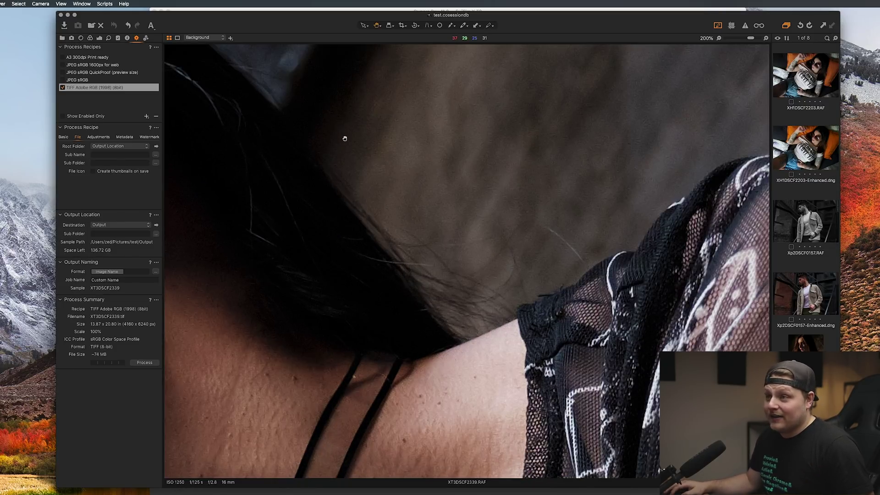
pyautogui.moveTo(335, 175); pyautogui.dragTo(396, 168)
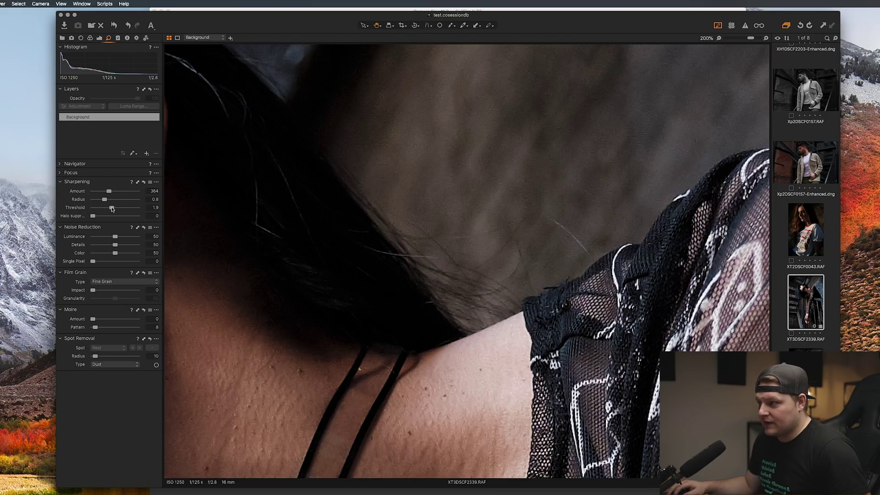
pyautogui.moveTo(118, 209); pyautogui.dragTo(102, 209)
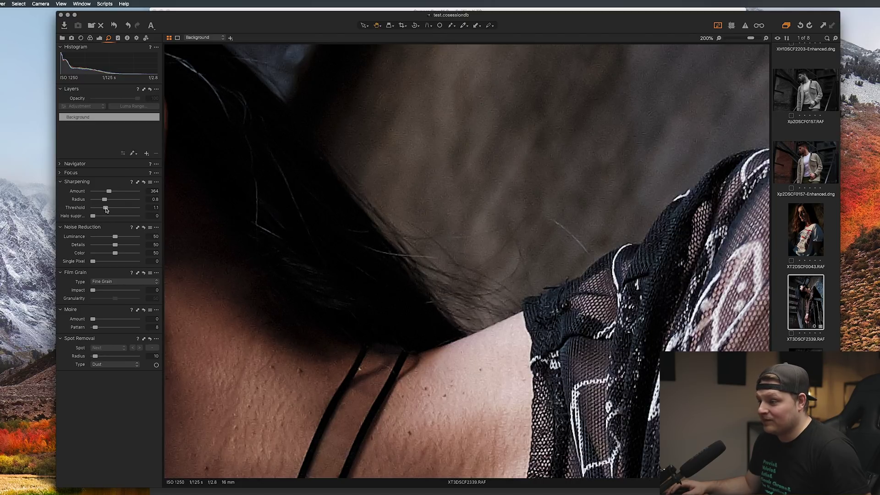
# - Examine the sharpened skin, hair and background of XT3DSCF2339.RAF at 200%, 100% and 300%
pyautogui.moveTo(328, 320); pyautogui.dragTo(452, 273)
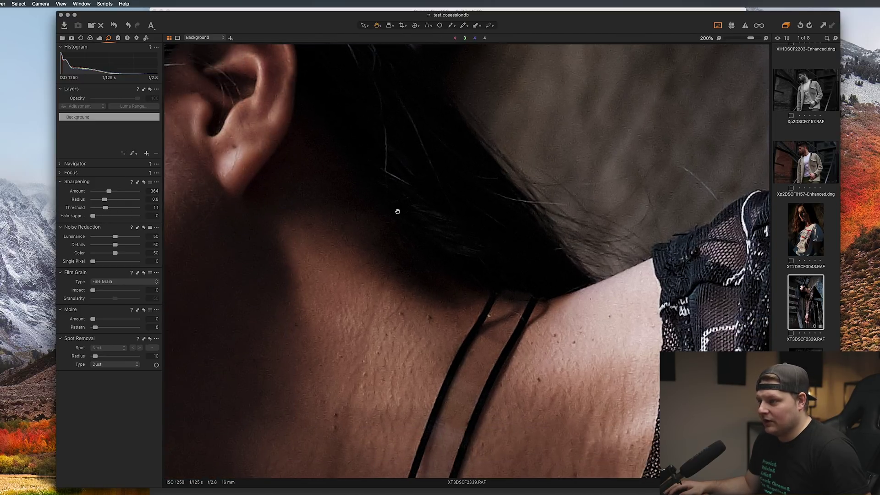
pyautogui.moveTo(397, 211); pyautogui.dragTo(343, 373)
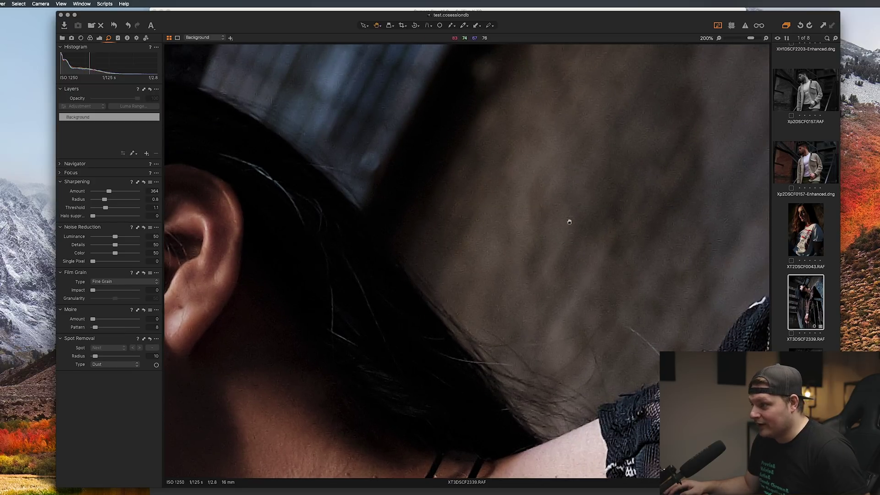
pyautogui.scroll(-3, 498, 193)
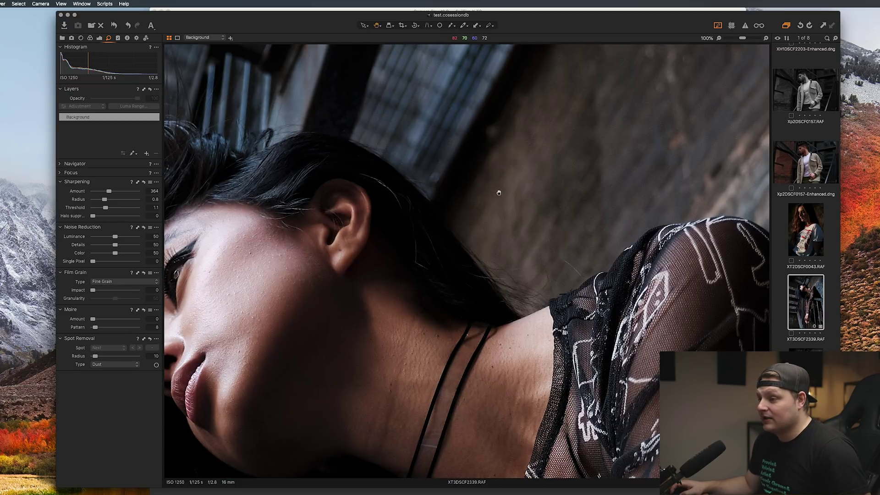
pyautogui.moveTo(381, 289); pyautogui.dragTo(471, 198)
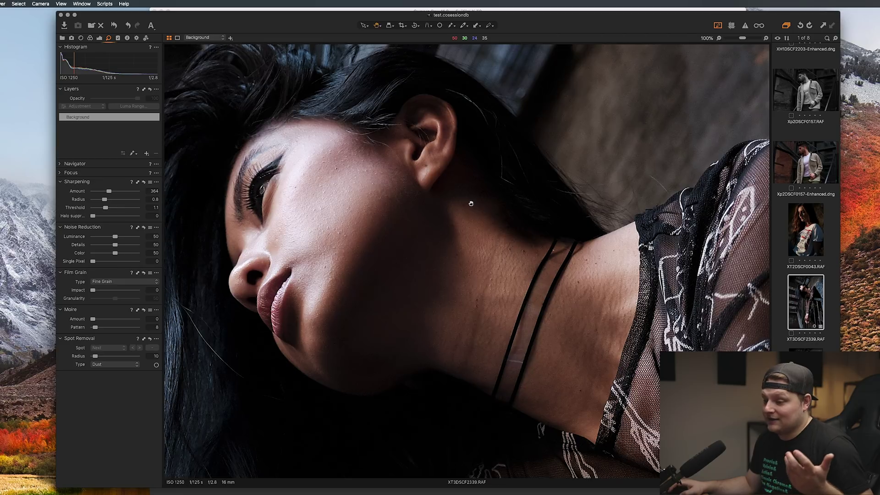
pyautogui.scroll(5, 538, 210)
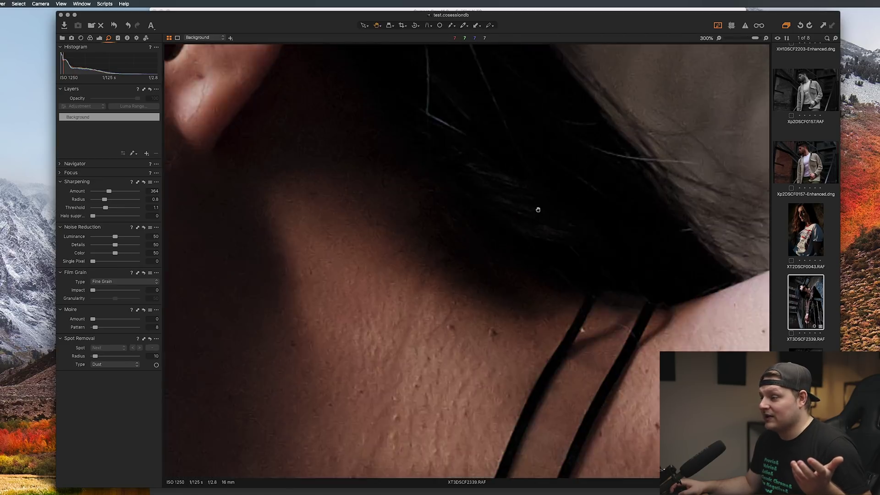